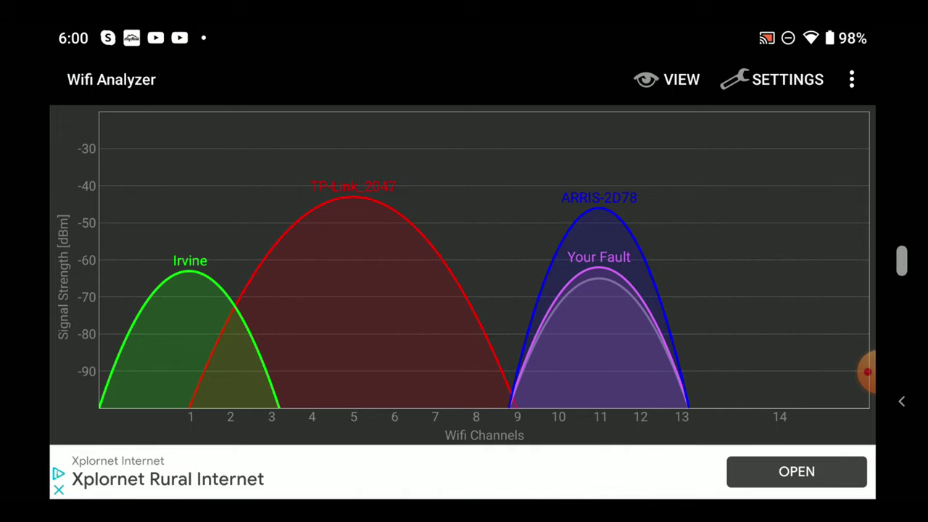
Switch Wifi Analyzer's graph to the 5G band, then swipe to the signal strength meter view
click(71, 128)
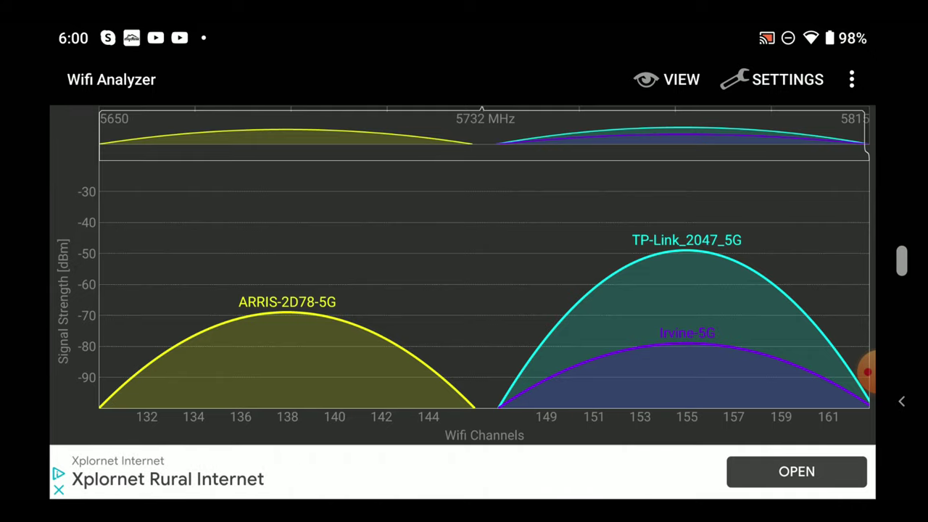
drag(71, 128, 464, 131)
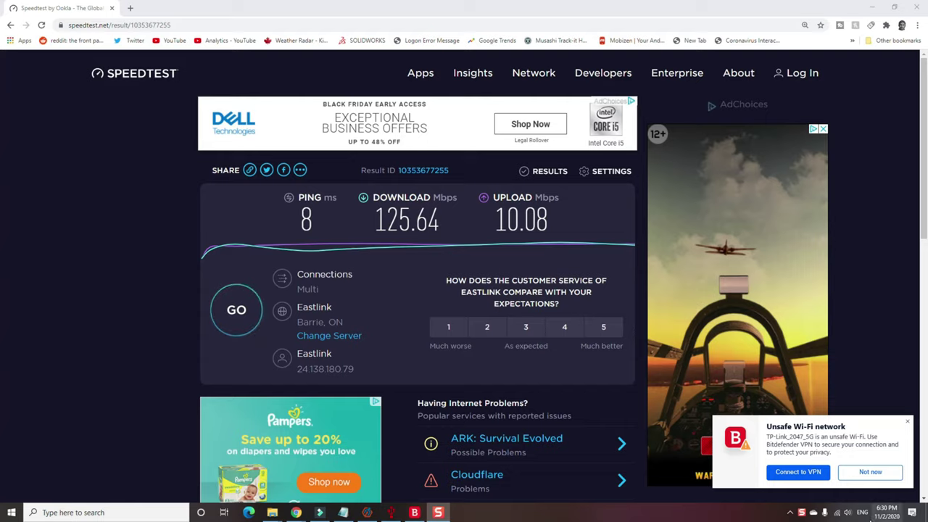
Confirm the PC is on TP-Link_2047_5G, highlight the 125.64 Mbps download, then switch to File Explorer
click(838, 511)
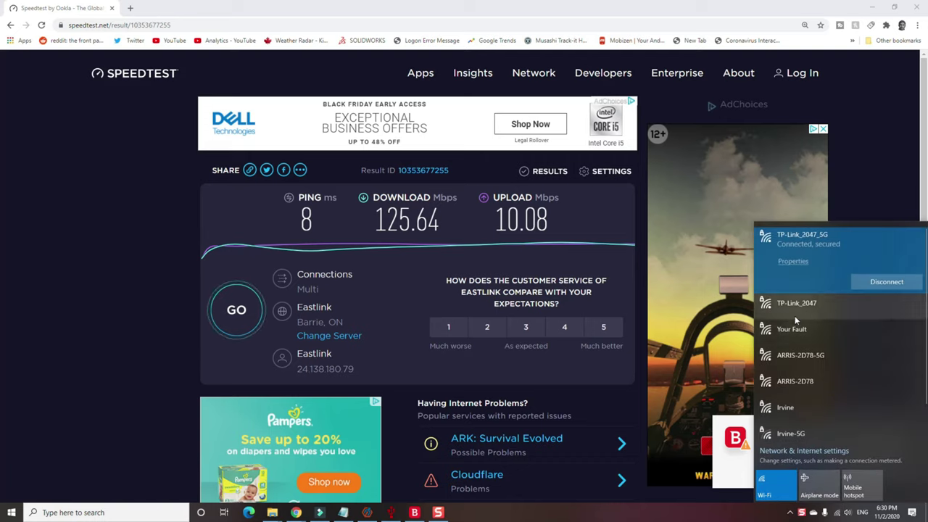
click(374, 219)
drag(377, 220, 433, 218)
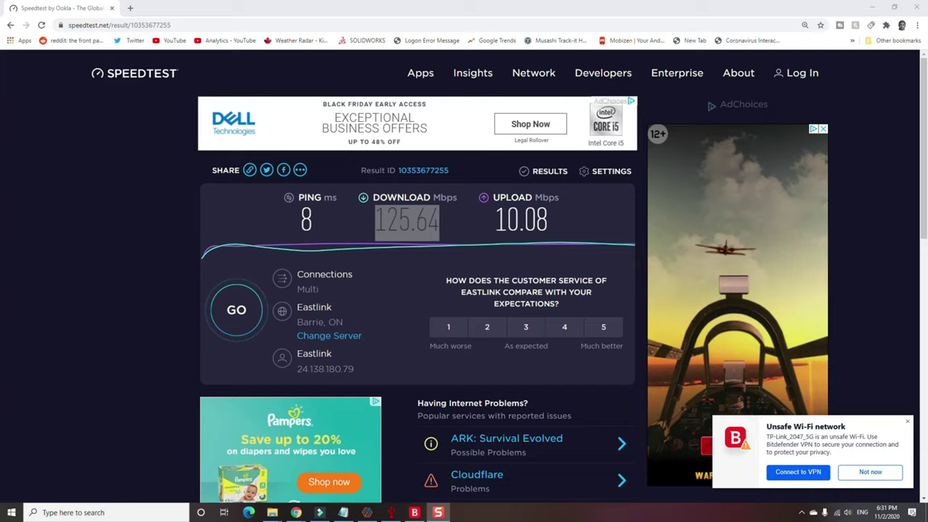
key(alt+Tab)
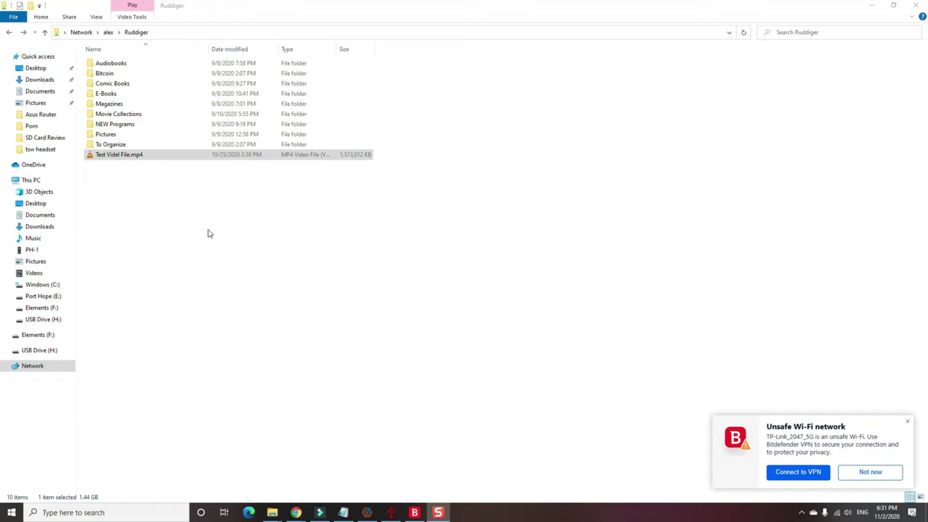
Copy Test Videl File.mp4 and paste it into the Windows (C:) drive
right_click(114, 155)
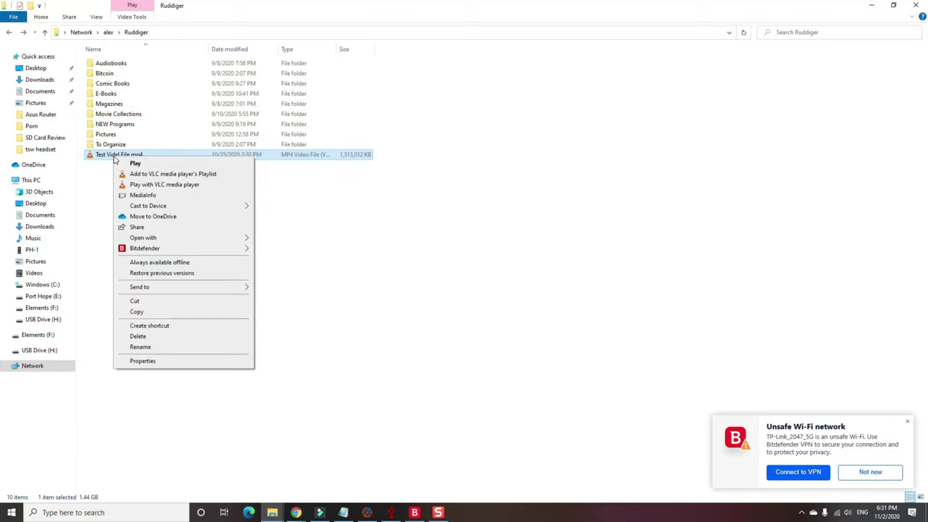
click(158, 313)
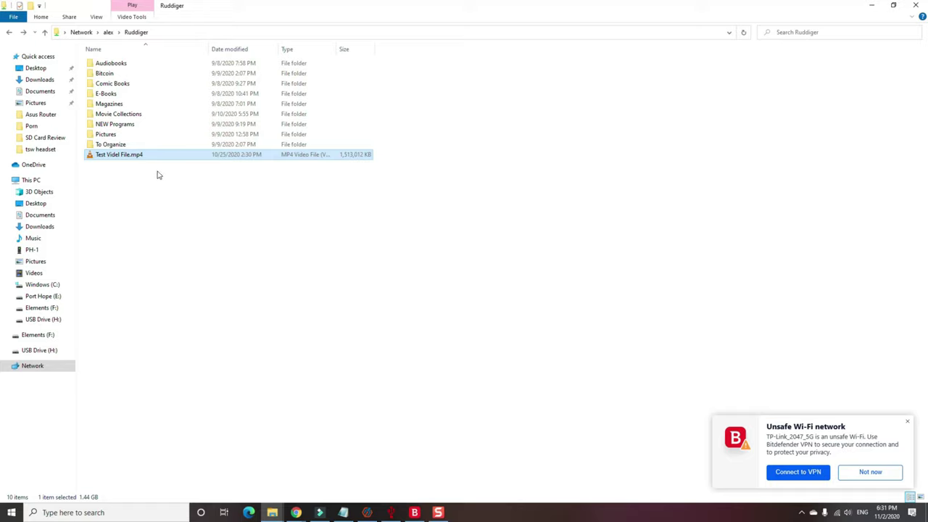
right_click(121, 154)
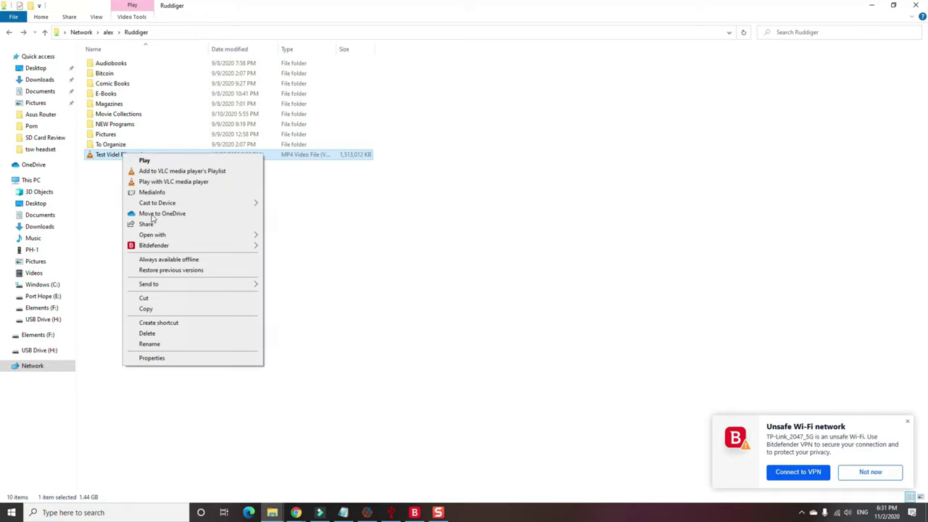
click(171, 309)
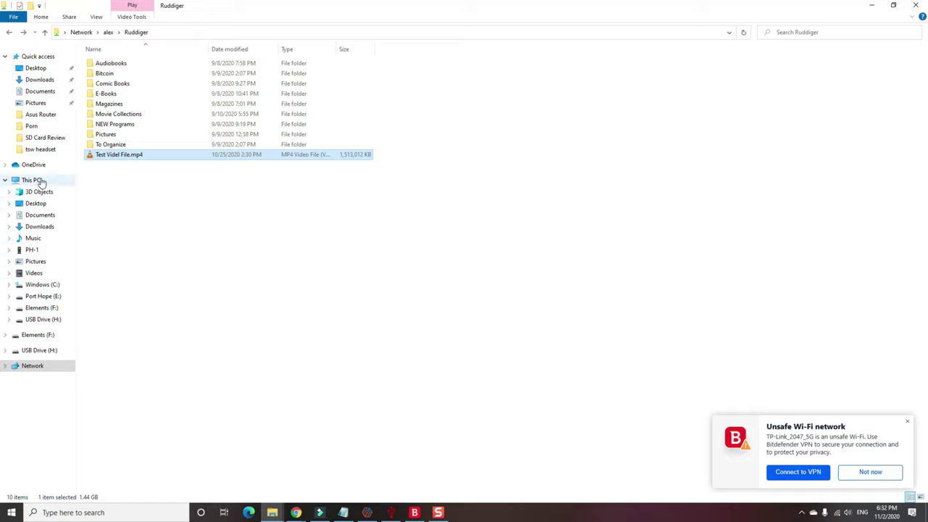
click(44, 284)
right_click(323, 264)
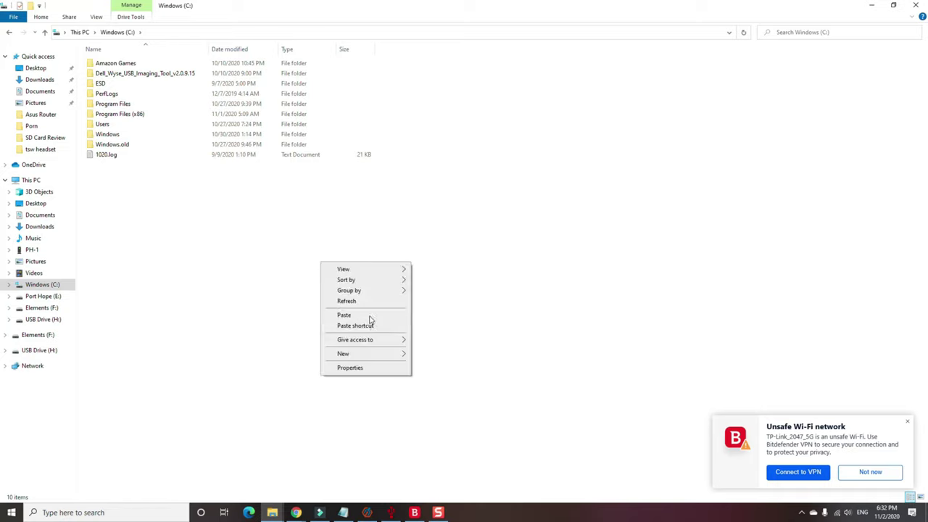
click(367, 314)
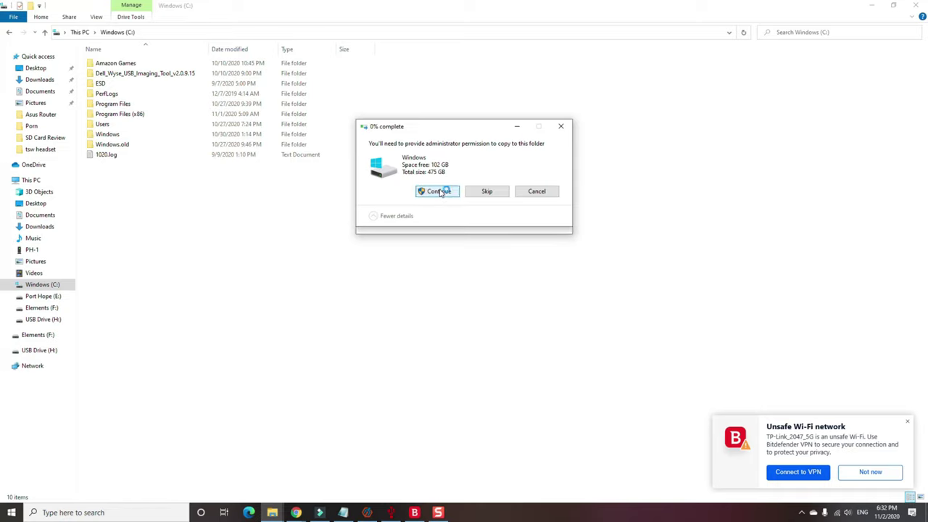
Grant administrator permission so the video file copy into Windows (C:) proceeds
click(438, 191)
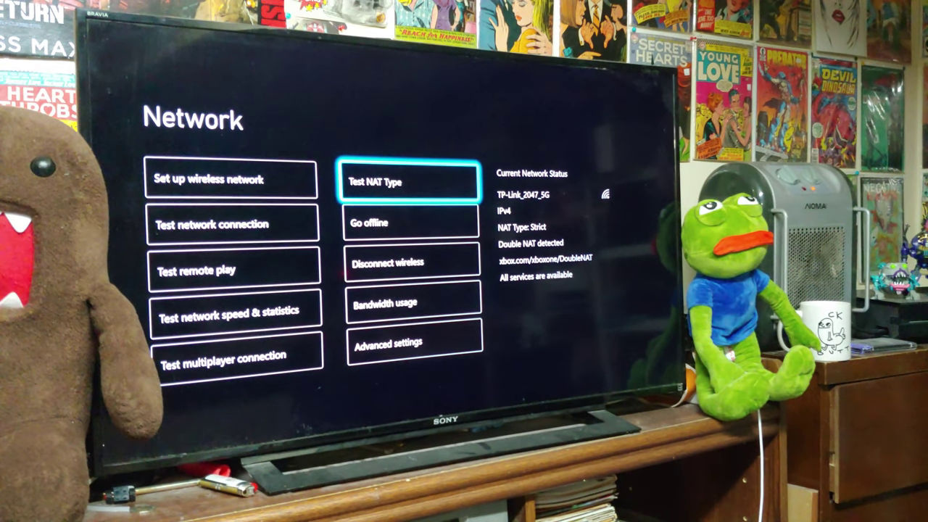
Run the Xbox network connection test and dismiss its all-good result
key(Left)
key(Down)
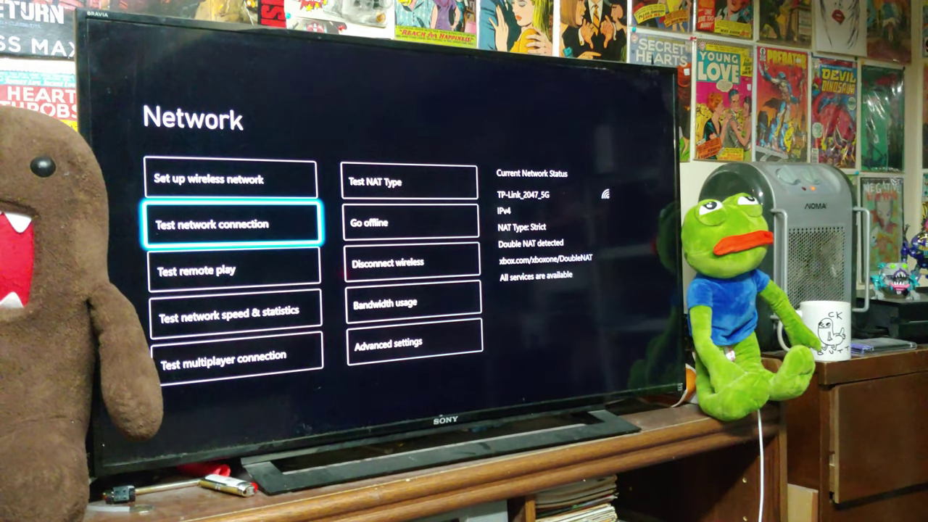
key(Return)
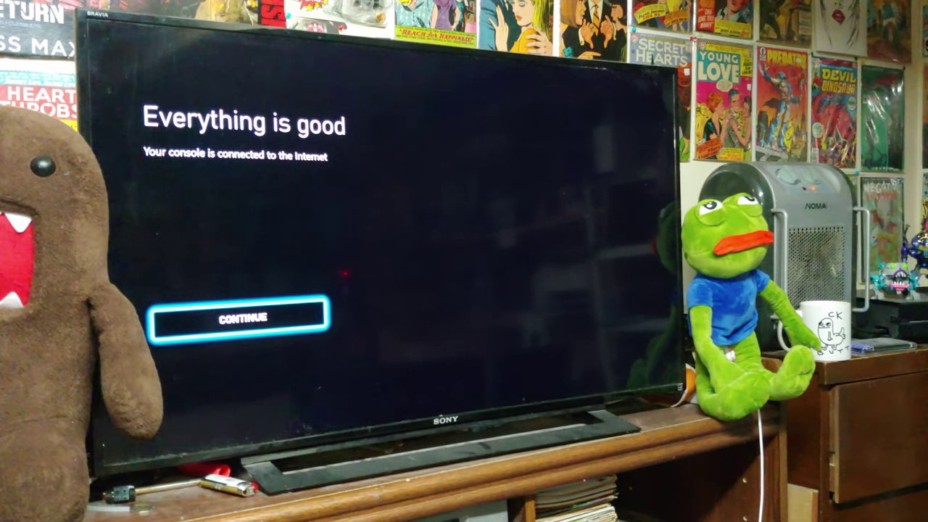
key(Return)
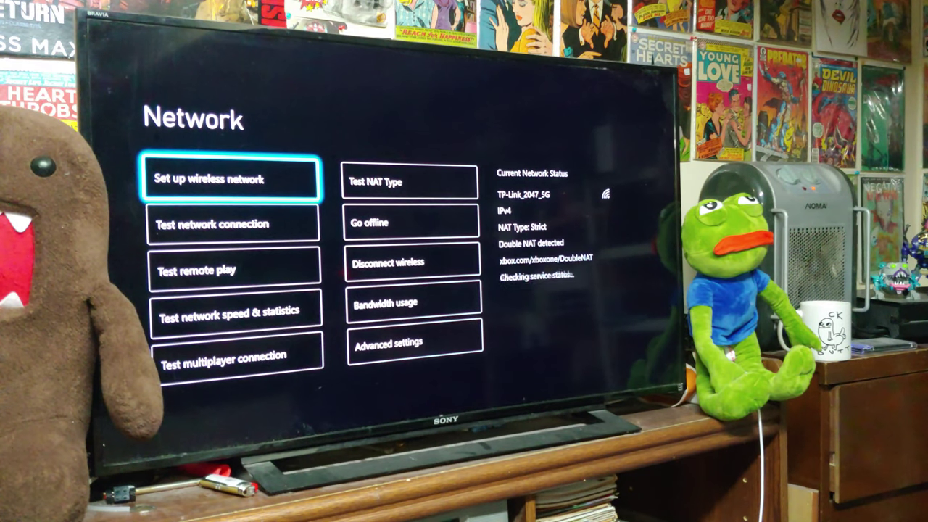
Start the network speed & statistics test
key(Down)
key(Down)
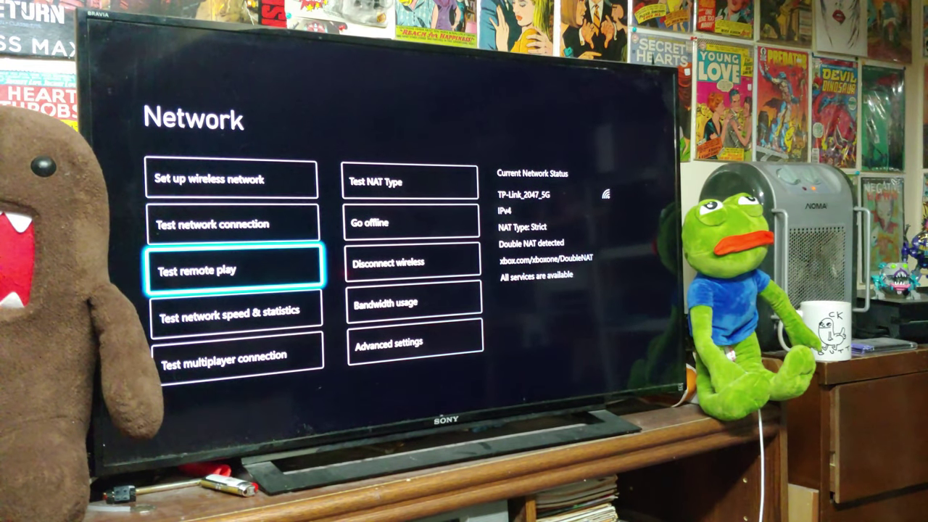
key(Down)
key(Down)
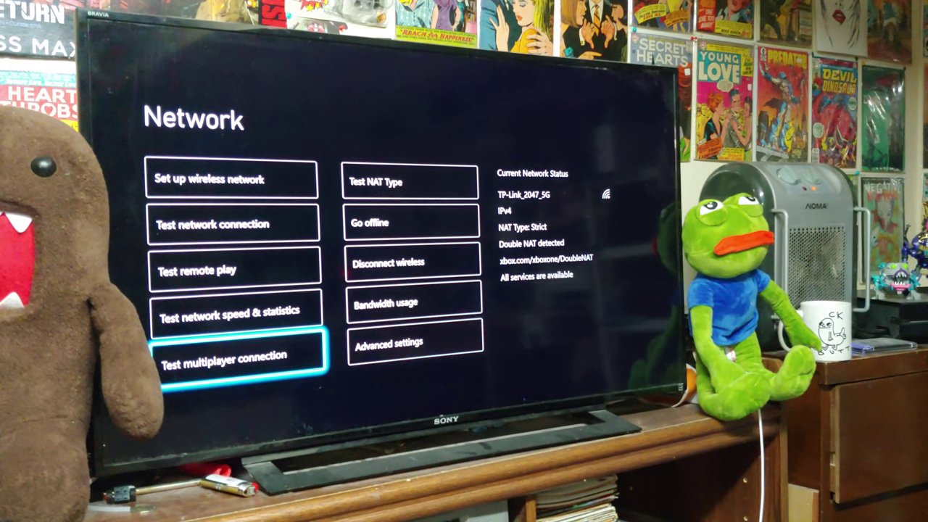
key(Up)
key(Return)
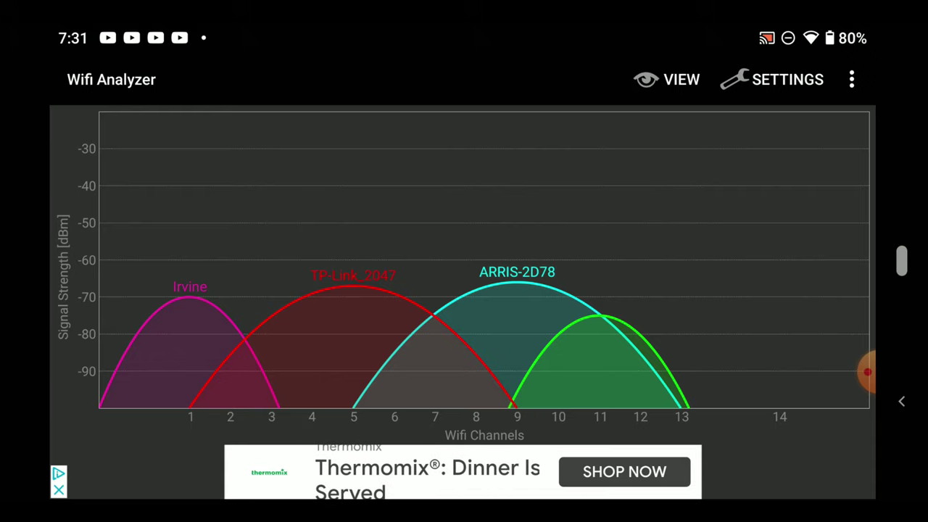
click(848, 372)
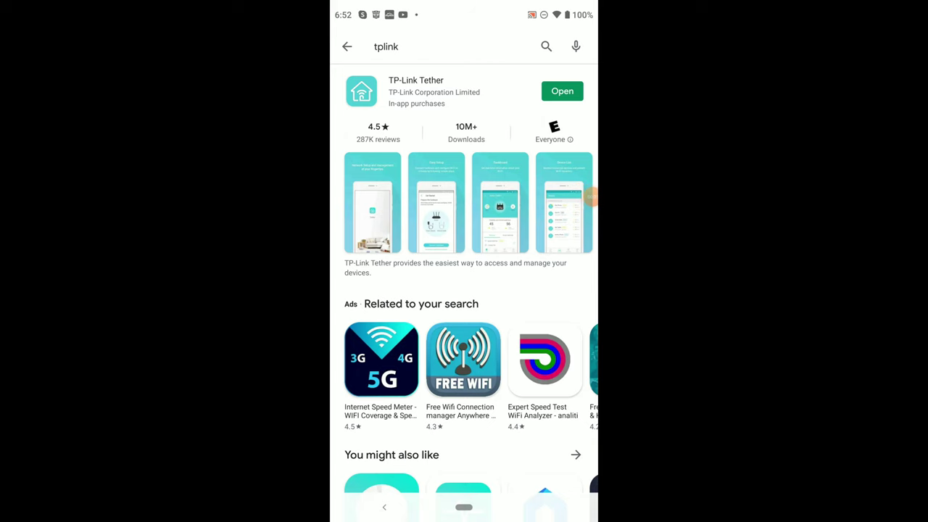
Launch TP-Link Tether from its Google Play Store page
click(562, 90)
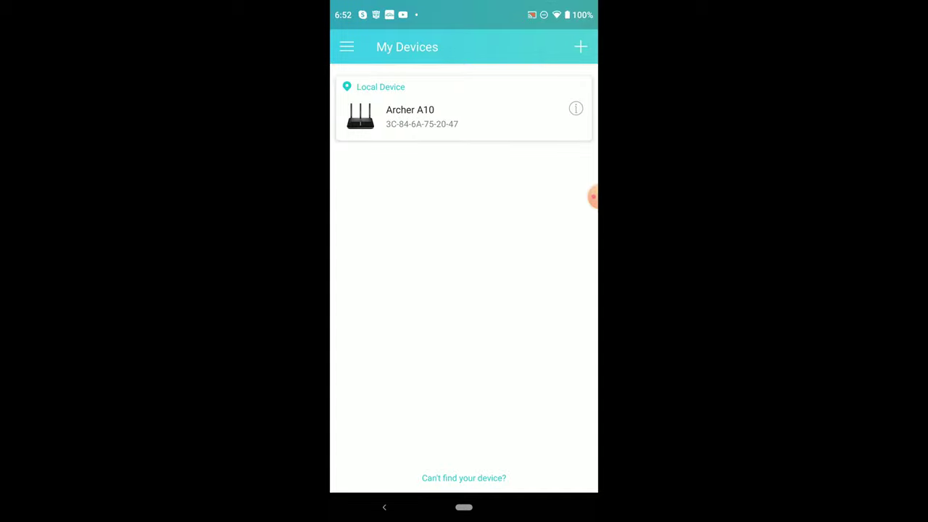
Log in to the Archer A10 with its password, review its clients, and return to the dashboard
click(409, 116)
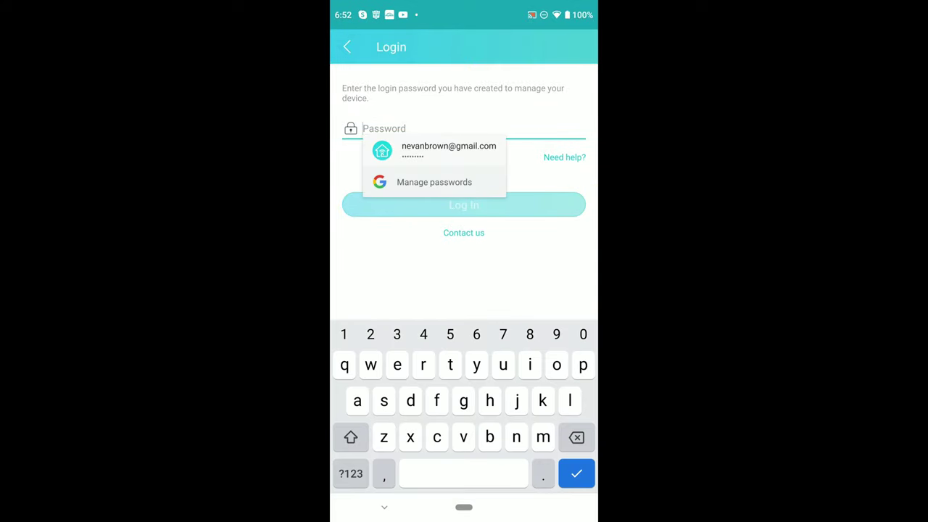
text(T)
click(464, 205)
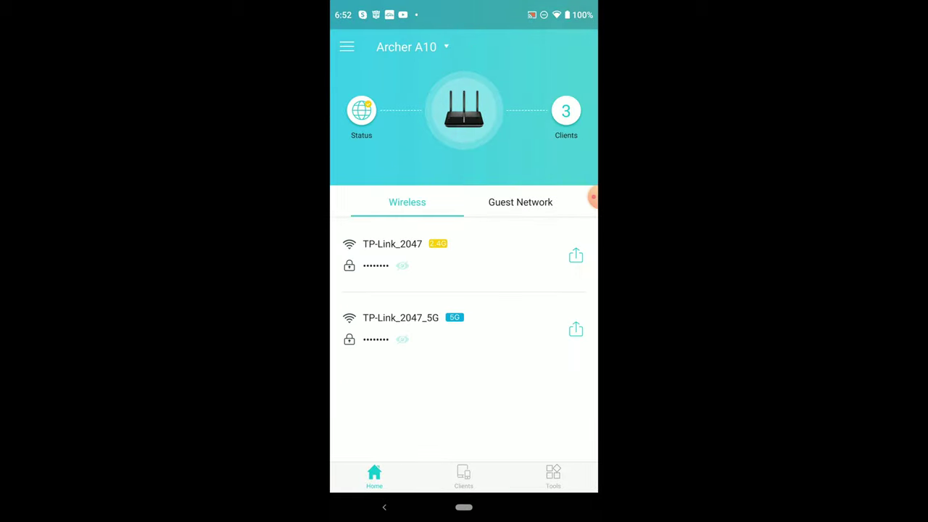
click(565, 111)
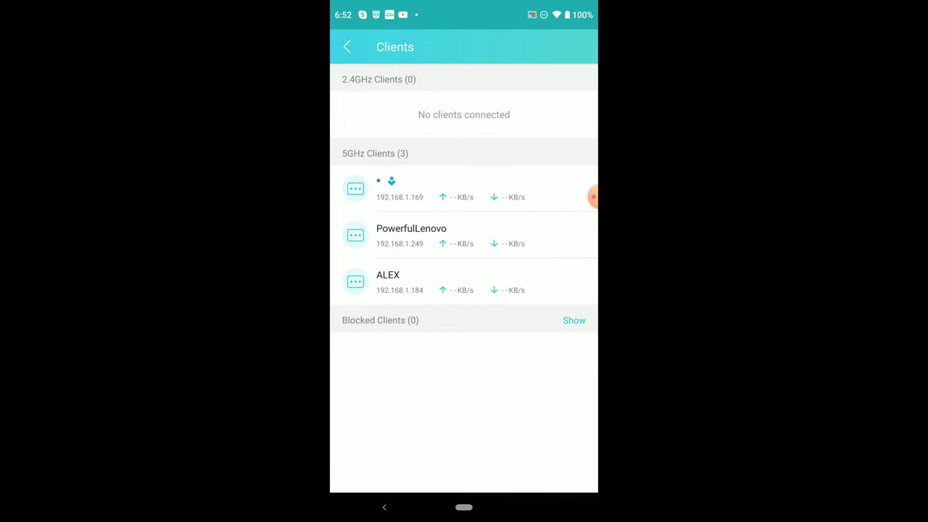
click(384, 508)
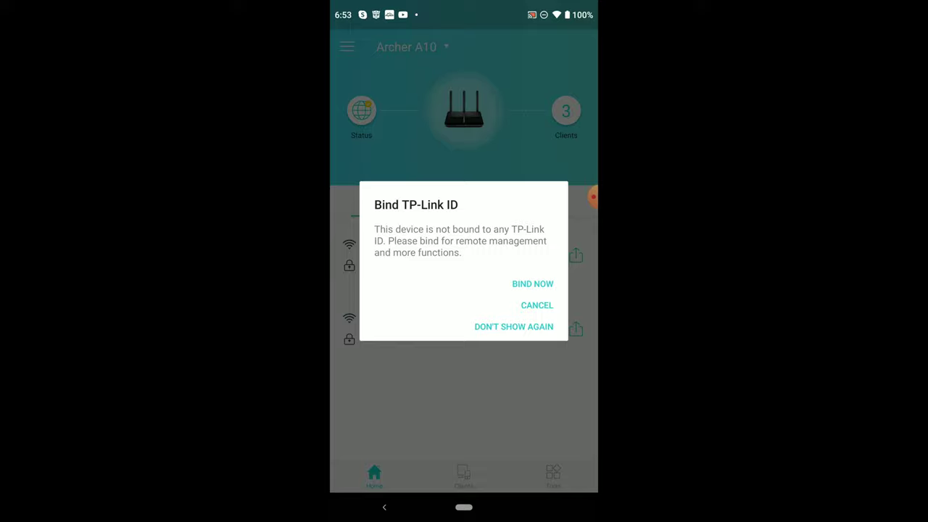
Dismiss the Bind TP-Link ID prompt and check the guest network and connected clients
click(536, 305)
click(520, 203)
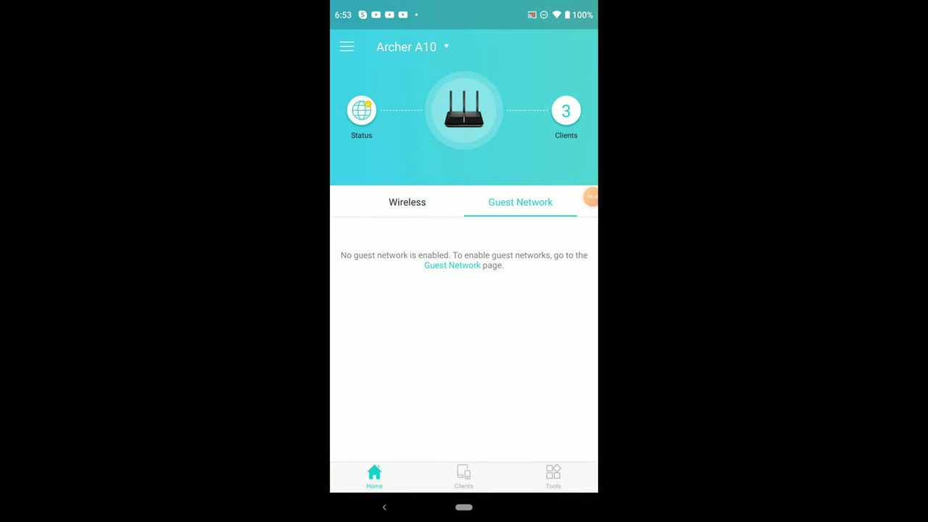
click(406, 202)
click(464, 476)
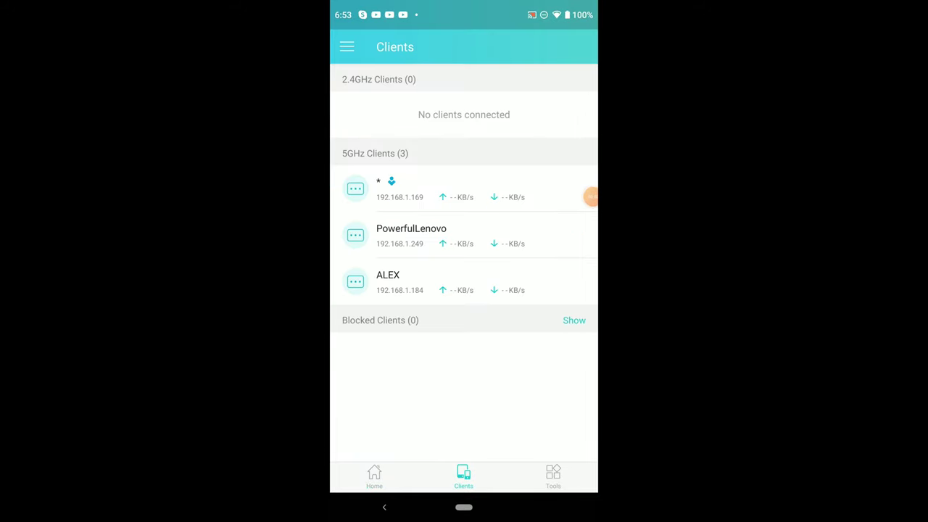
Look through the QoS and LED Control pages in the router's Tools list
click(553, 476)
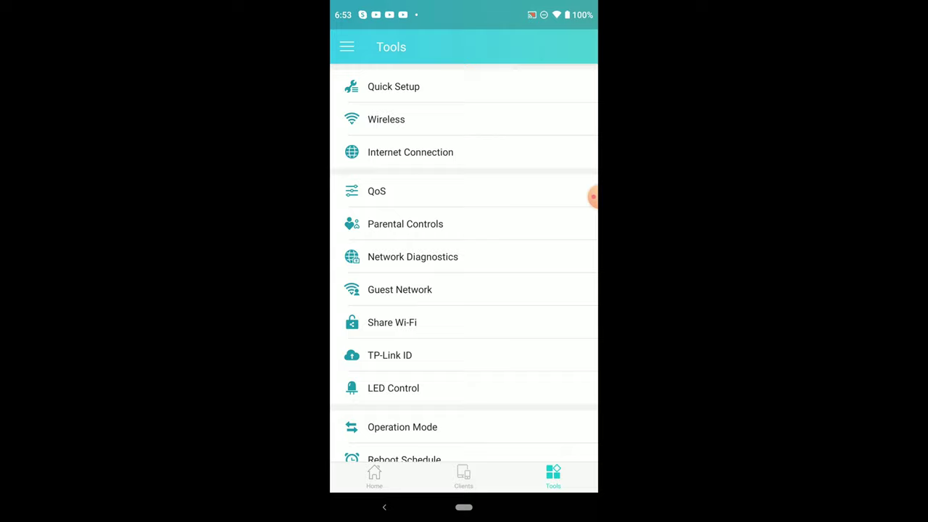
click(592, 193)
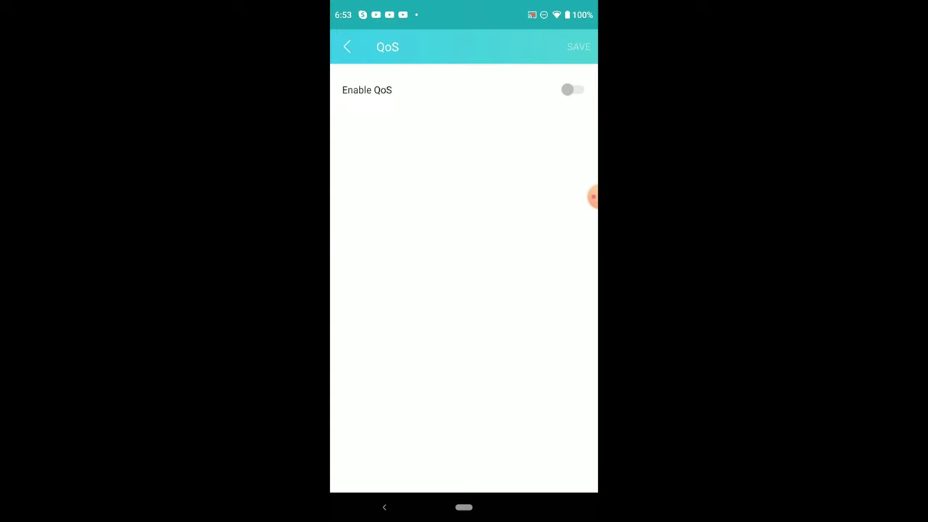
key(Escape)
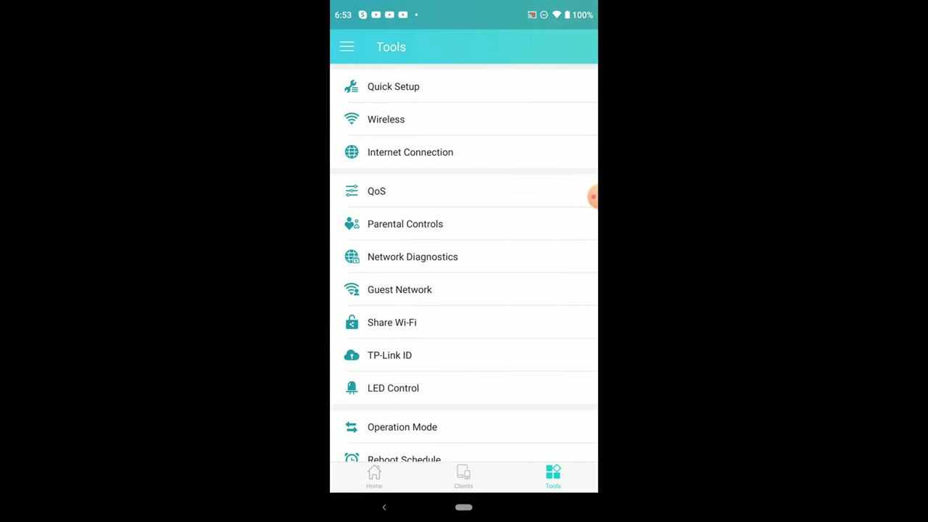
scroll(464, 261, down, 2)
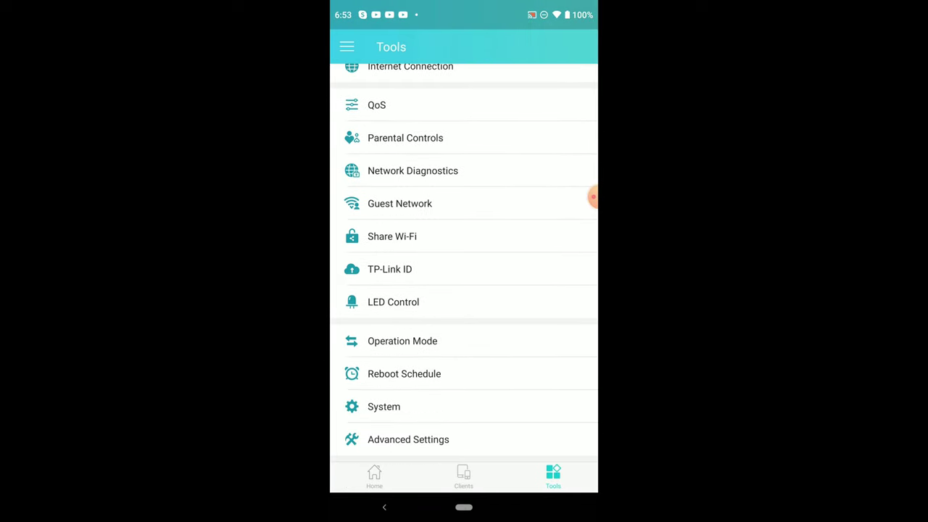
click(393, 302)
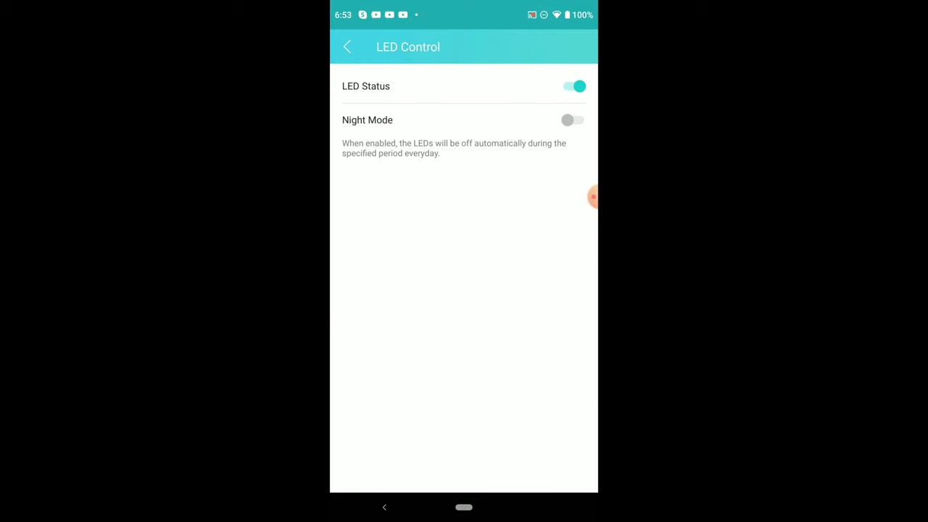
key(Escape)
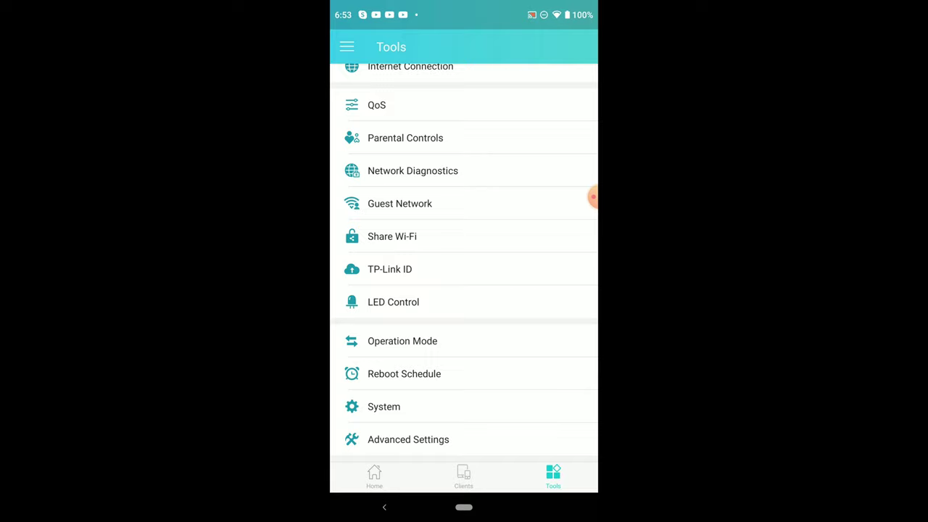
Confirm via Network Diagnostics the network is online, then view the empty Parental Controls profiles
click(413, 170)
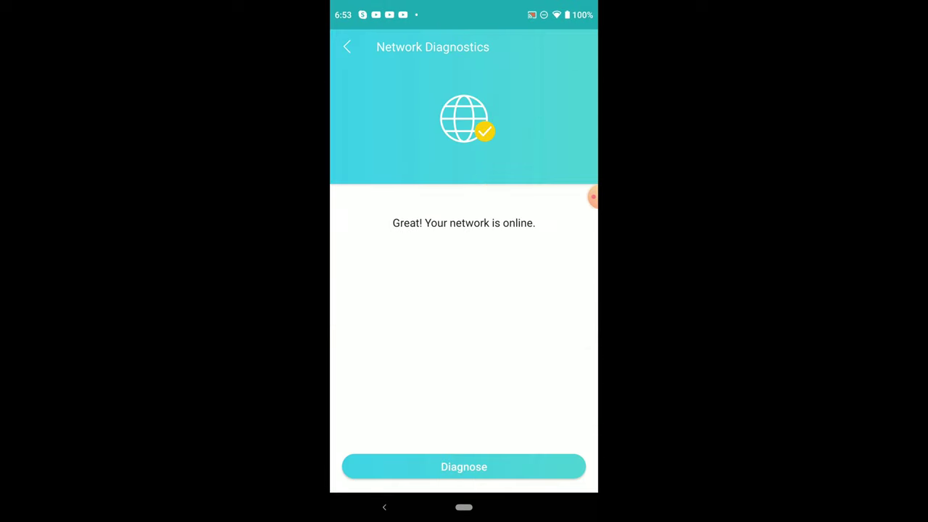
click(346, 47)
scroll(464, 275, up, 2)
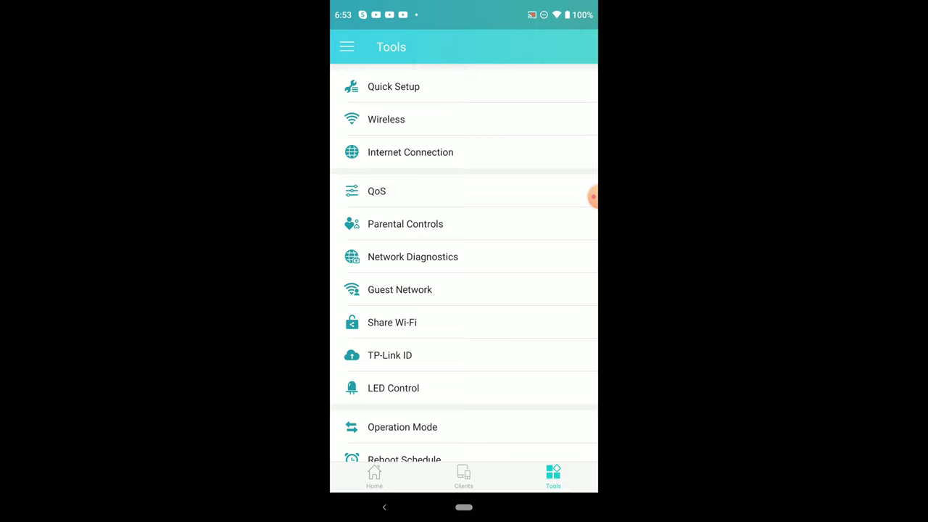
click(405, 224)
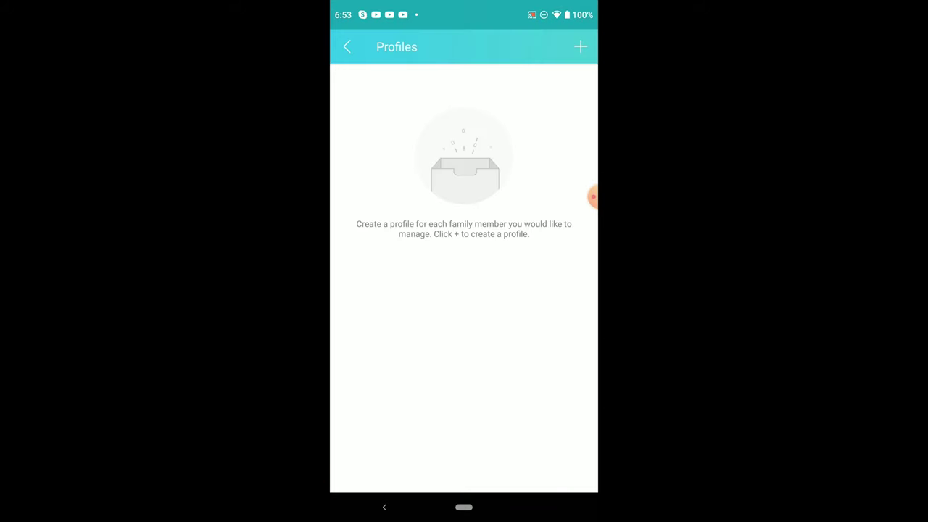
click(346, 46)
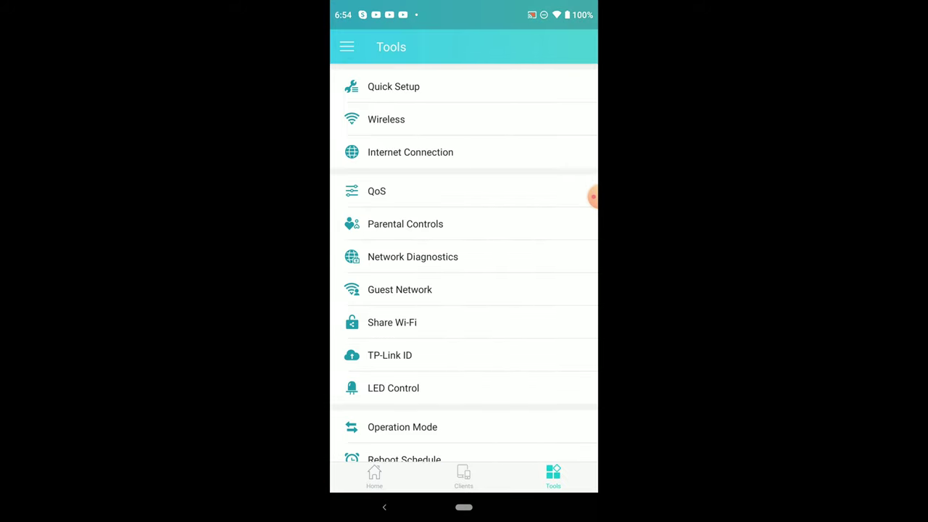
Scroll down in the Tether app before moving to the router's web page at 192.168.1.1
scroll(518, 388, down, 3)
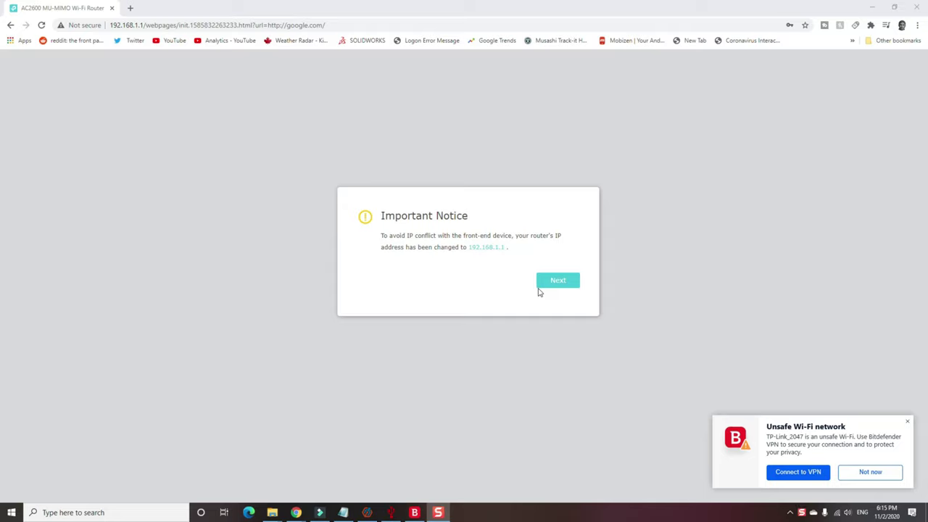
Acknowledge the IP address change notice, create the device password, and begin Quick Setup
click(551, 287)
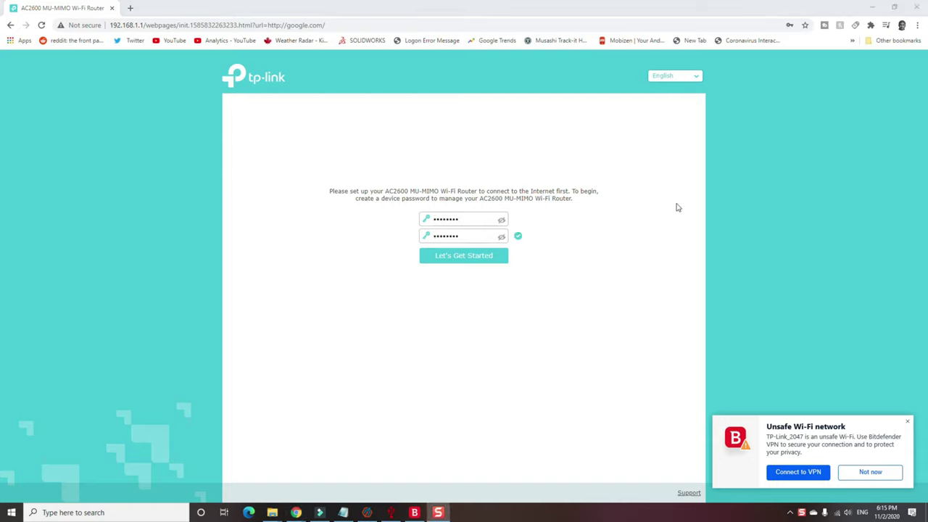
click(480, 259)
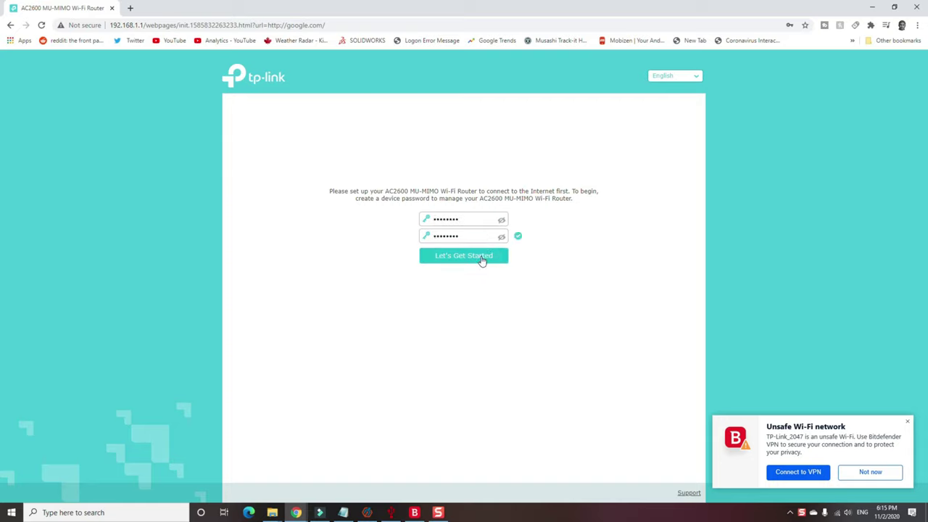
click(482, 259)
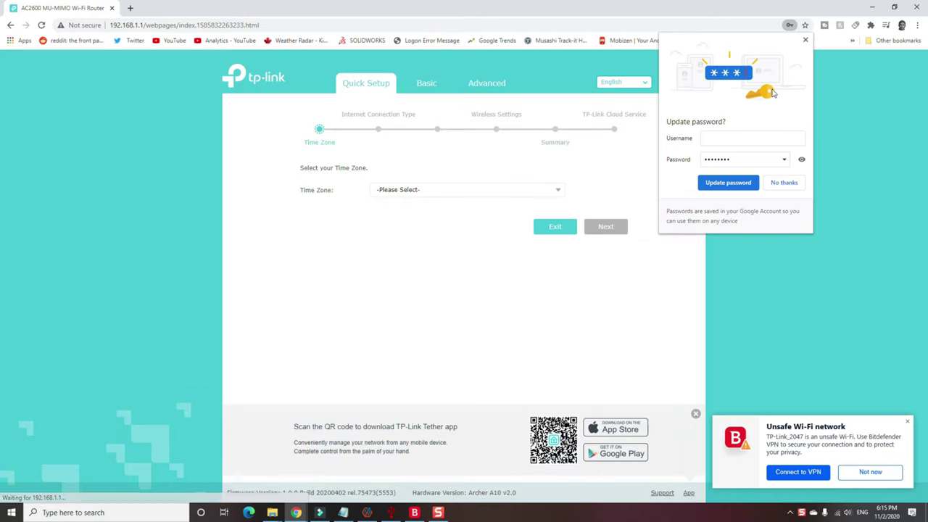
Save the router password in Chrome, then keep Eastern Time, Dynamic IP, no MAC clone and existing wireless settings
click(741, 186)
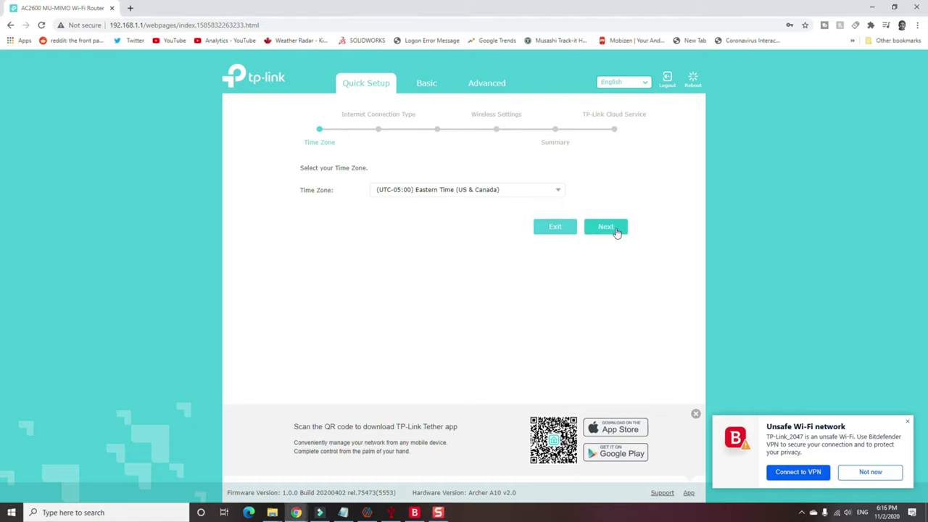
click(616, 231)
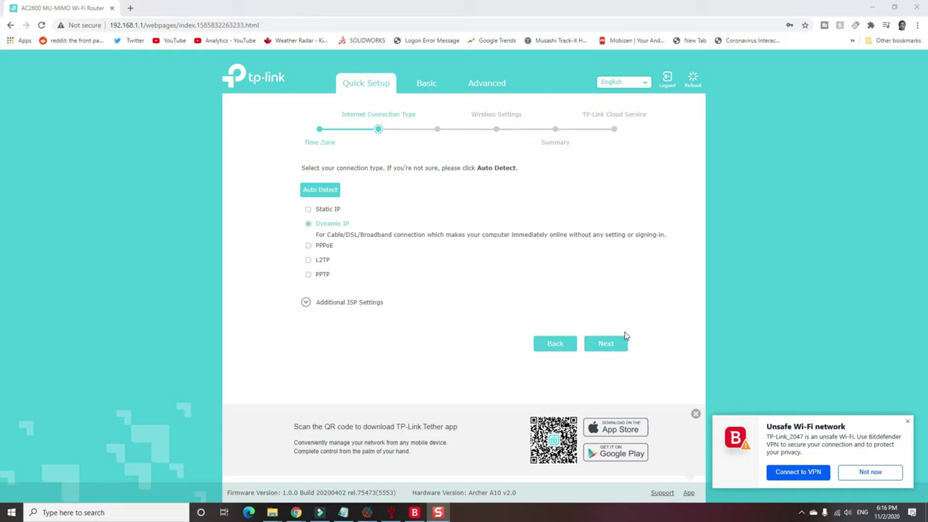
click(601, 346)
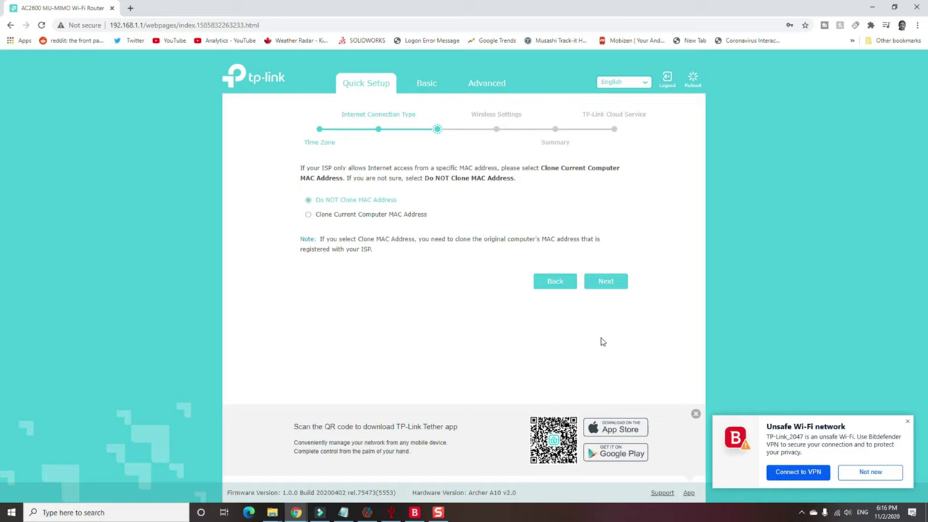
click(615, 287)
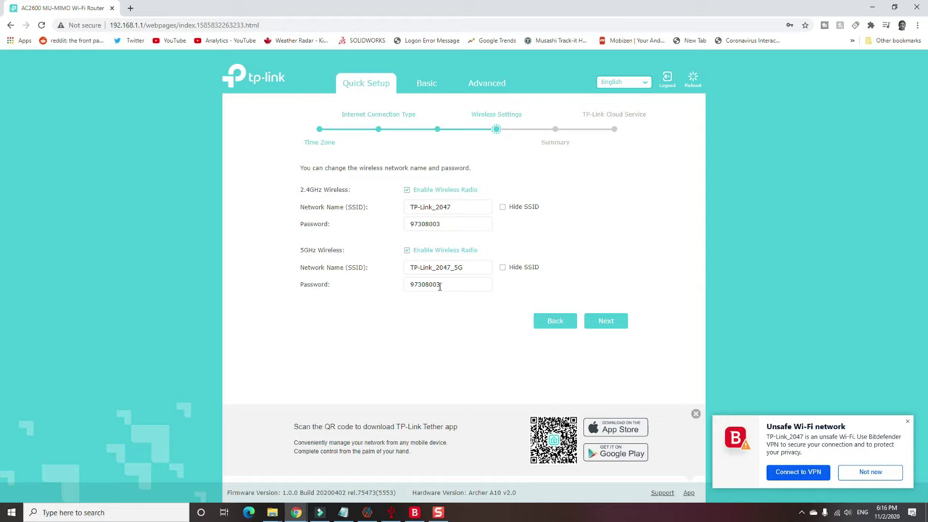
click(616, 324)
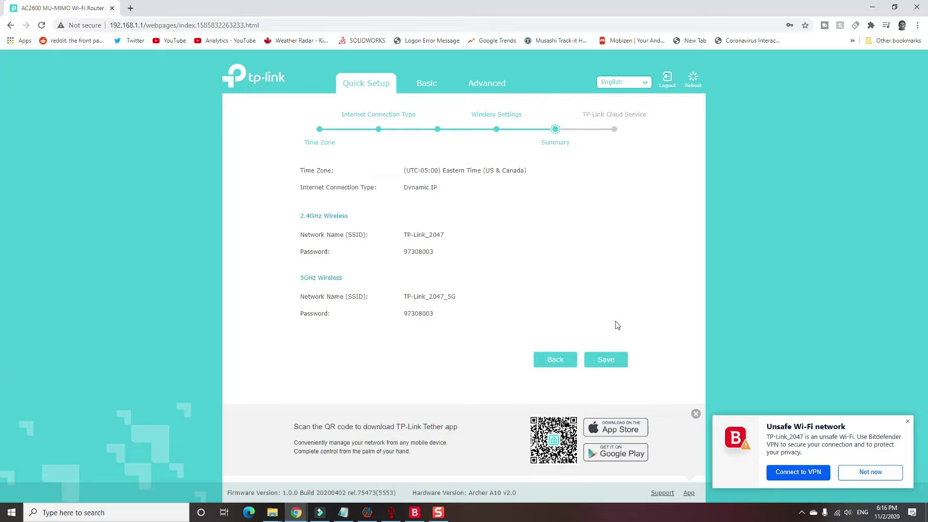
Save Quick Setup, review the 5GHz wireless details on the Network Map, and open the Internet settings
click(612, 365)
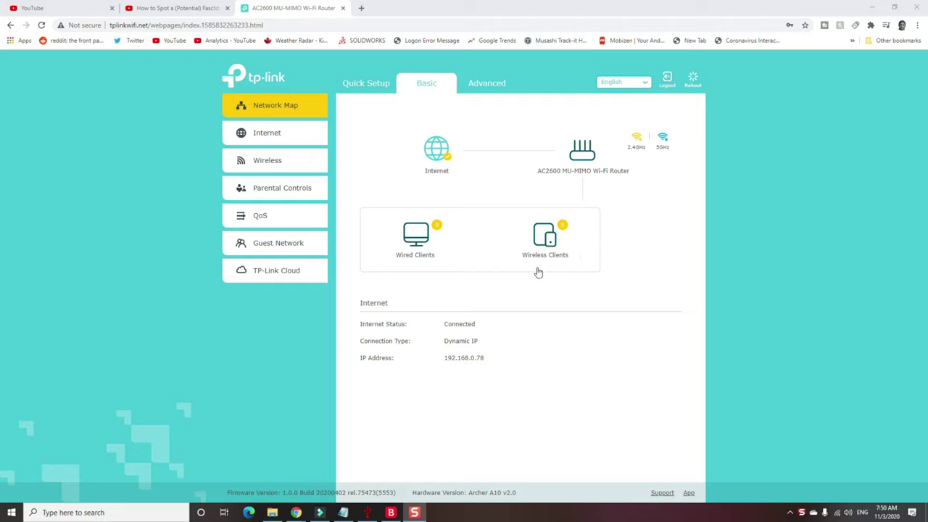
click(667, 144)
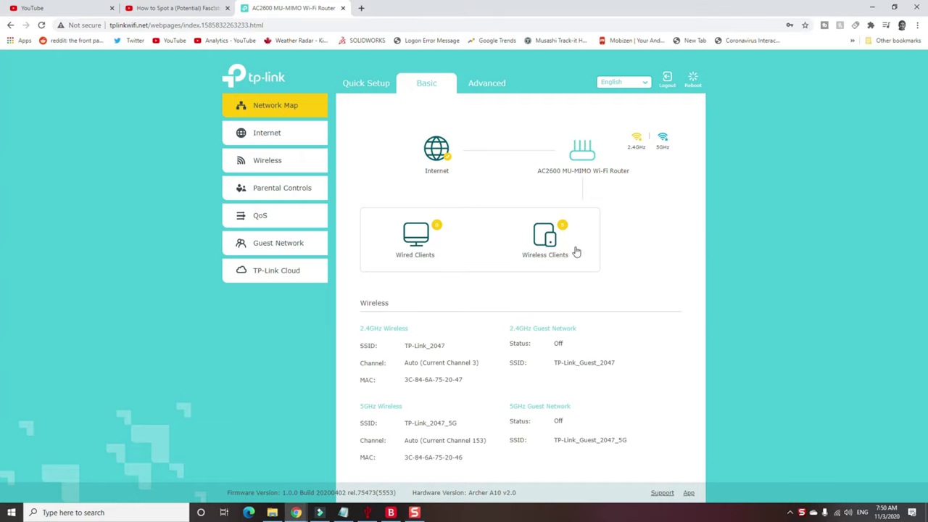
scroll(577, 251, down, 1)
scroll(634, 170, down, 2)
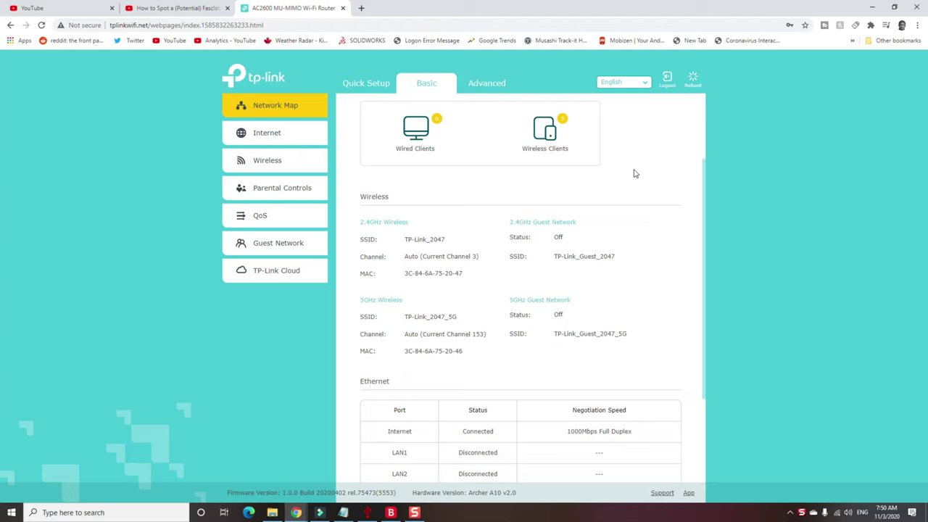
scroll(633, 171, down, 1)
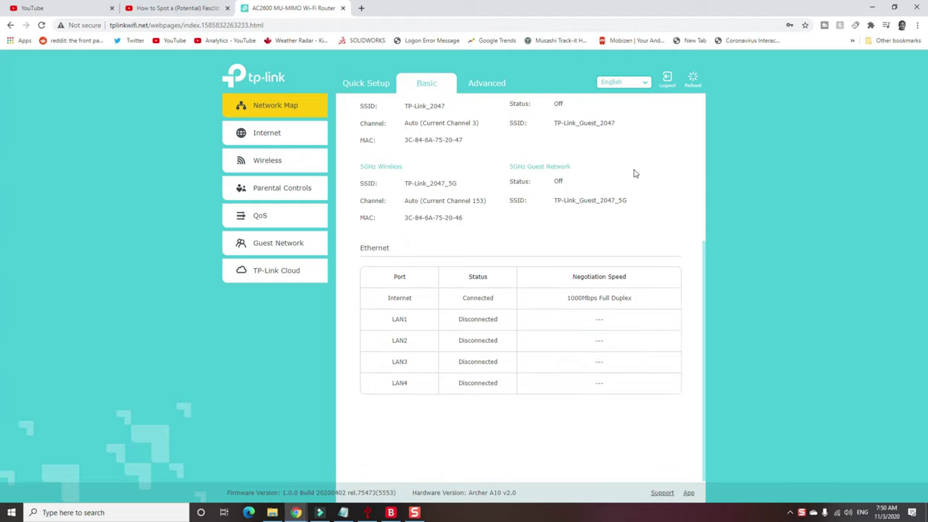
click(278, 136)
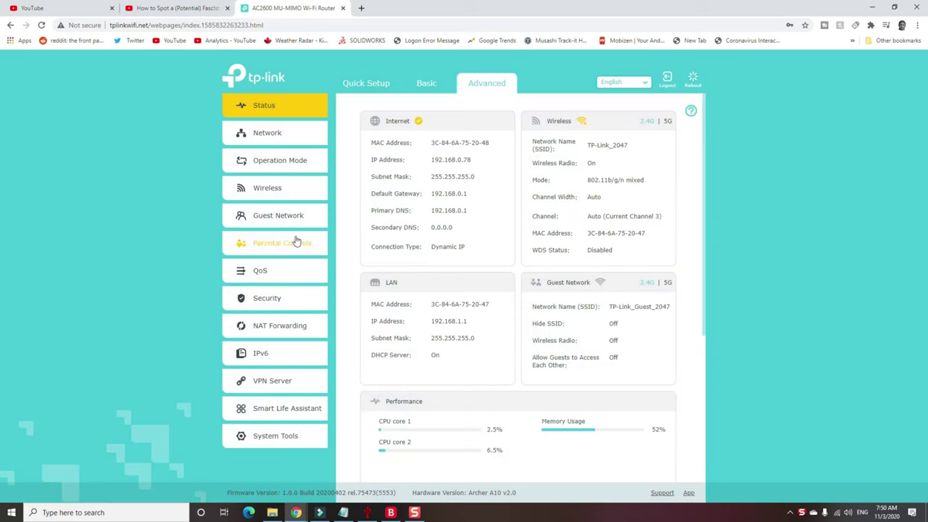
Browse the Advanced Network pages: Internet, LAN, IPTV and DHCP Server
click(265, 134)
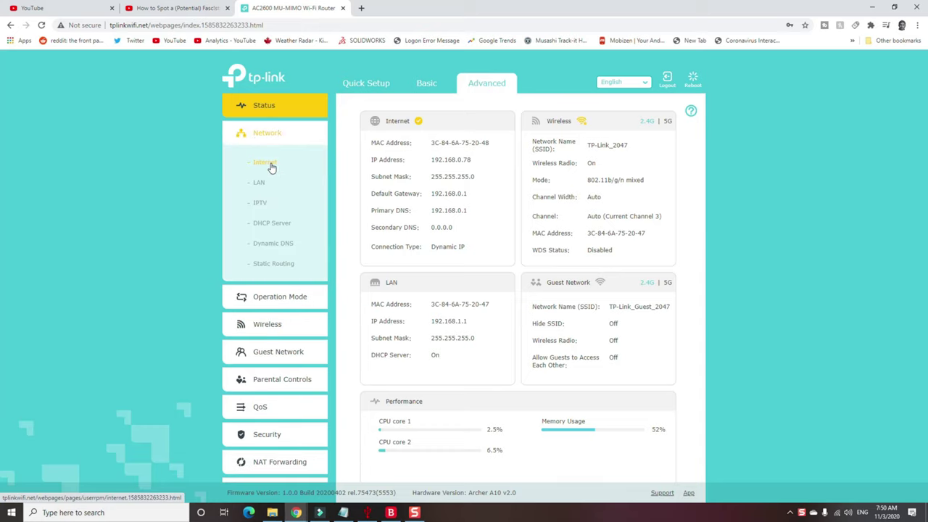
click(270, 166)
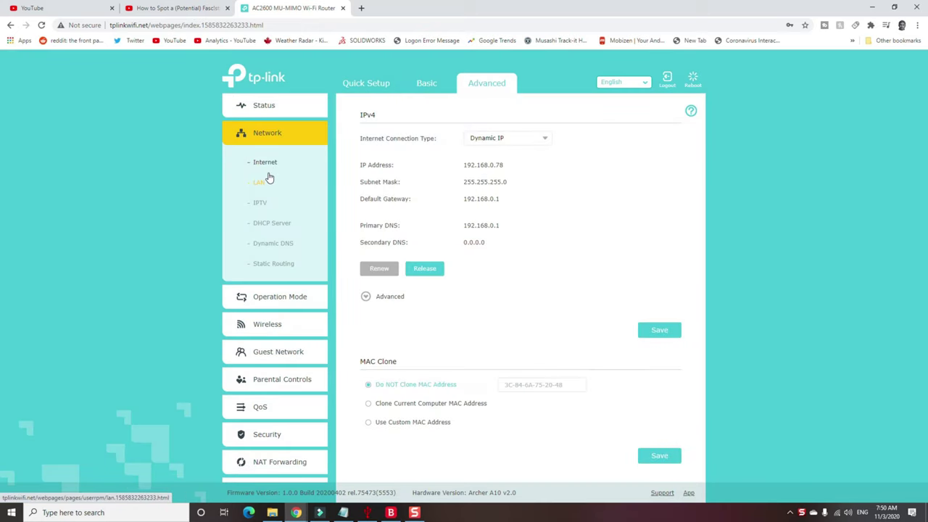
scroll(265, 174, down, 1)
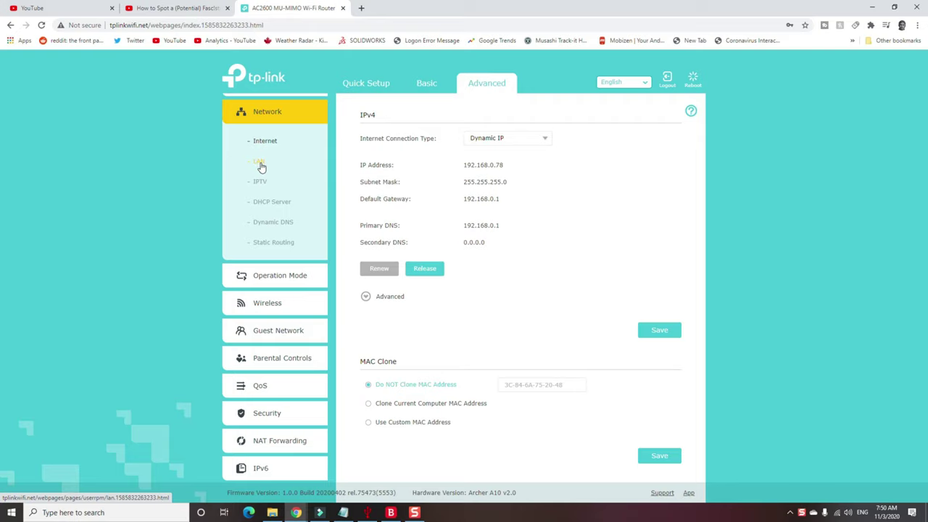
click(261, 166)
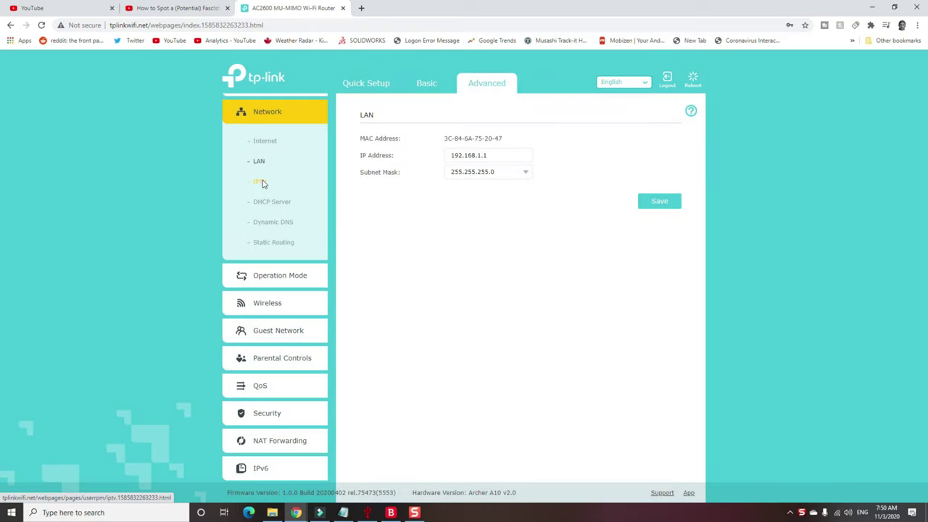
click(262, 183)
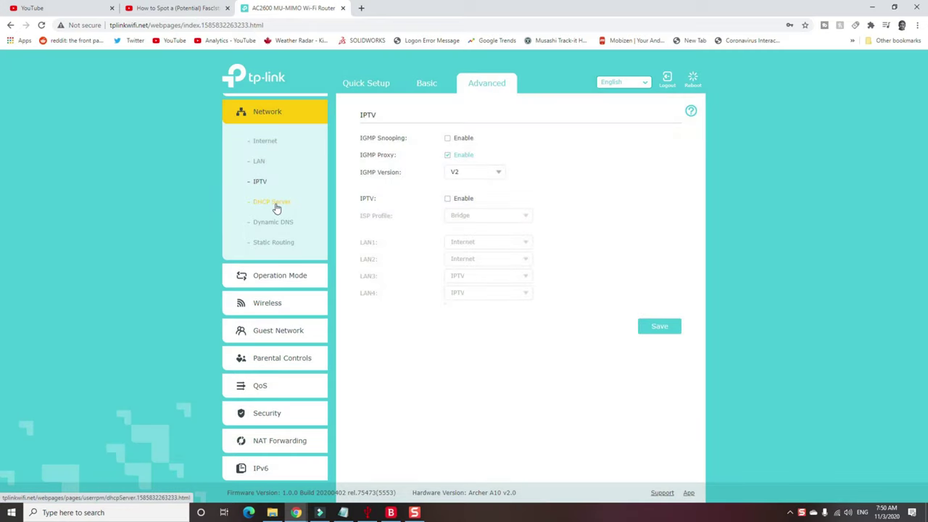
click(274, 206)
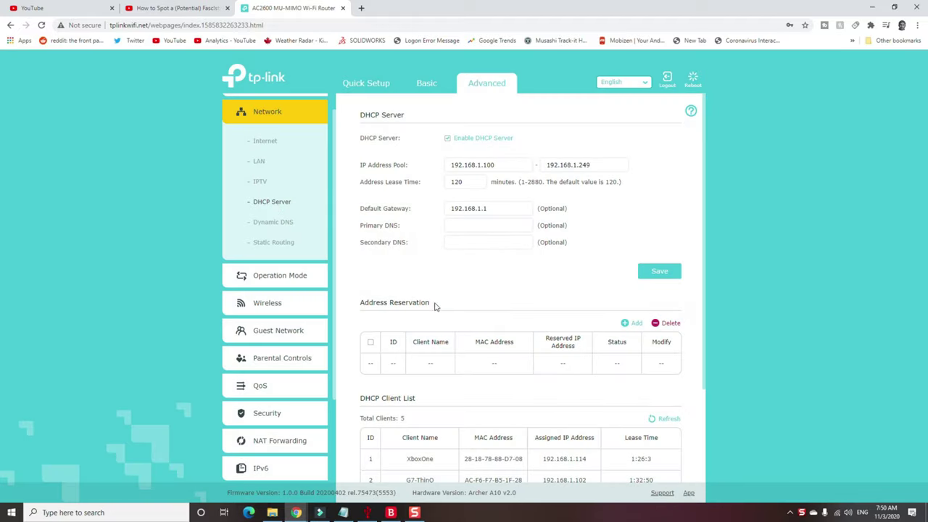
Review the DHCP Server page, then view Dynamic DNS, the routing tables and Operation Mode
scroll(578, 362, down, 2)
scroll(578, 362, down, 1)
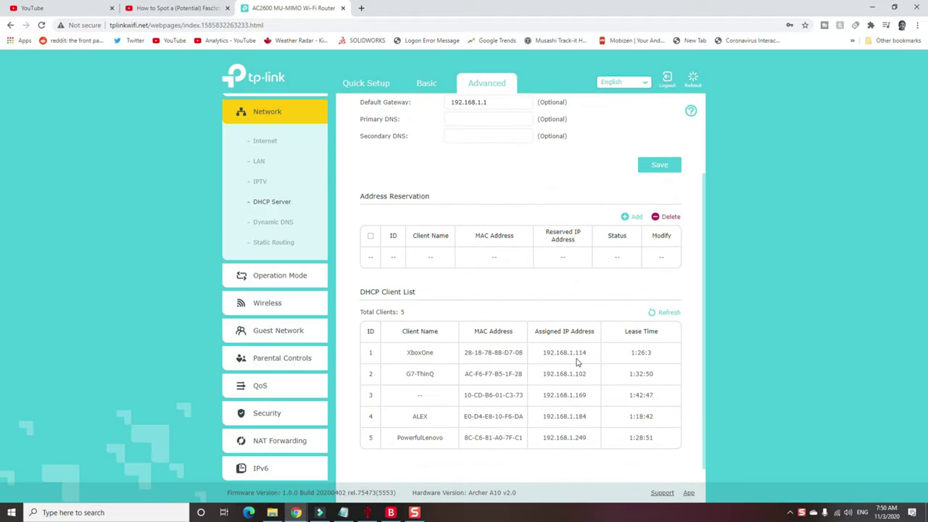
scroll(578, 363, up, 2)
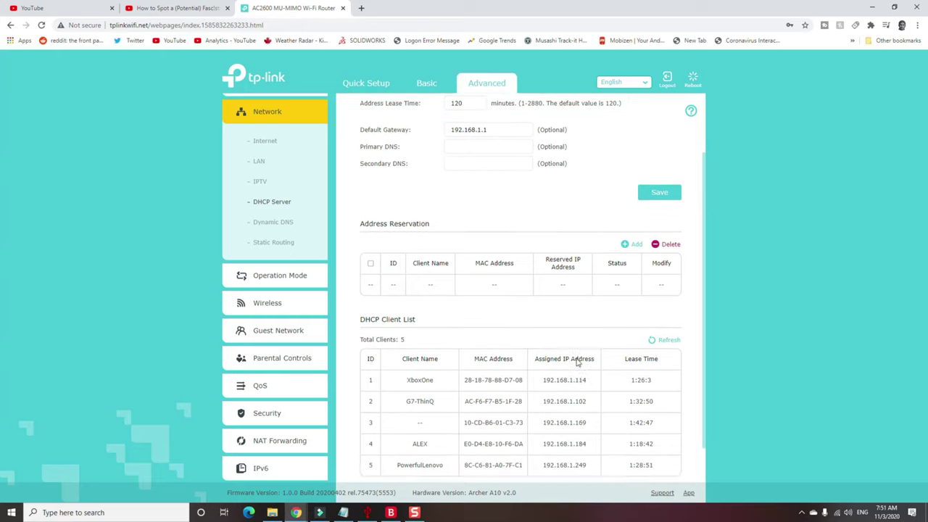
click(273, 222)
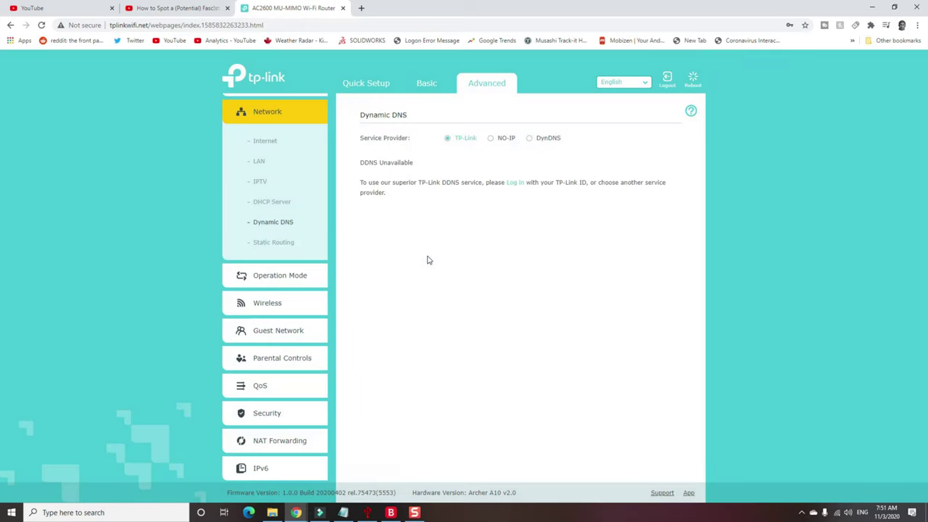
click(266, 244)
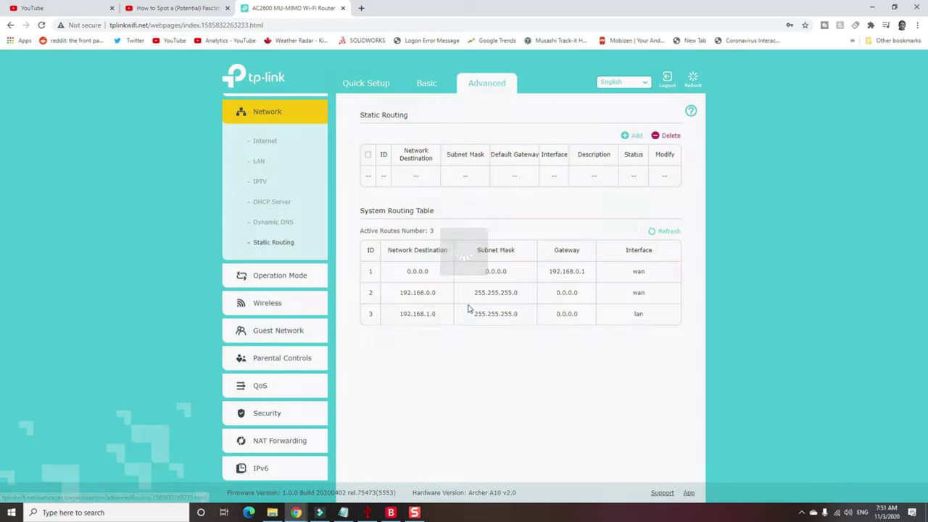
click(276, 278)
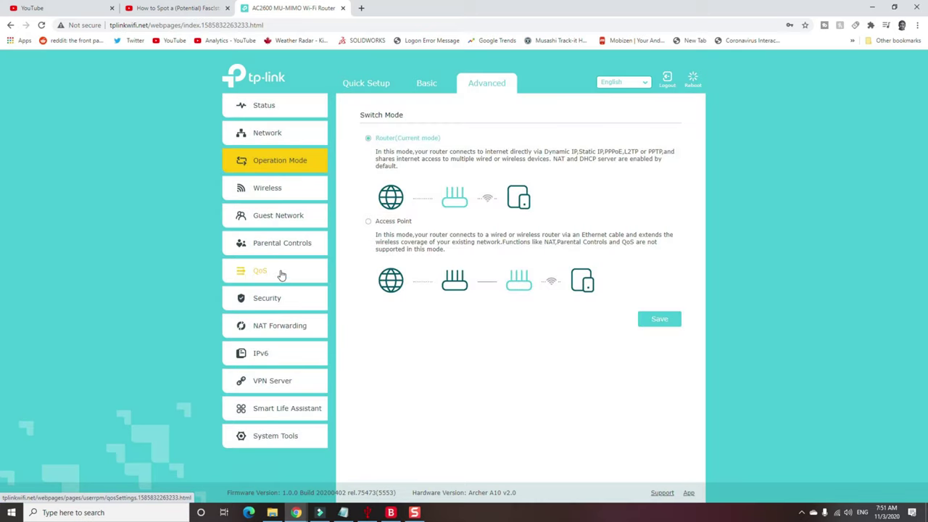
Browse the Wireless pages (Advanced Settings, WPS, Wireless Schedule, Guest Network), then Parental Controls
click(272, 198)
click(272, 217)
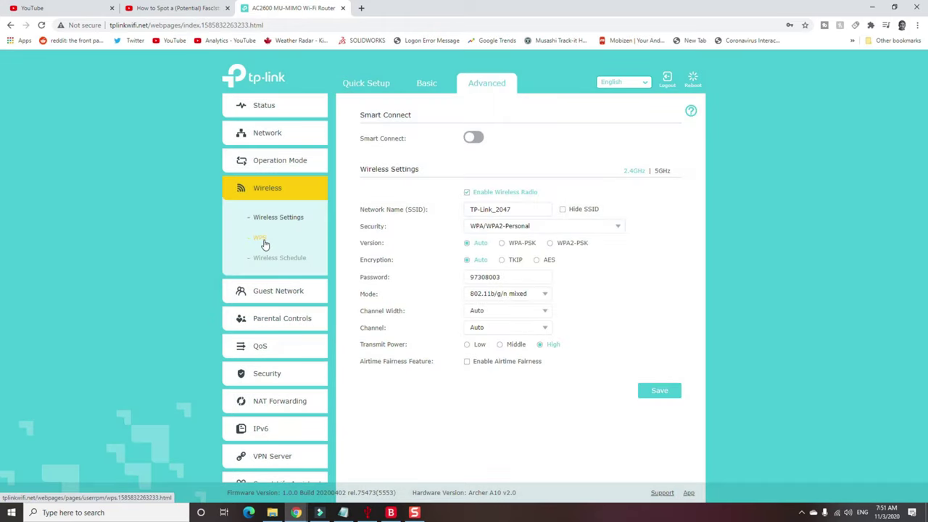
click(261, 239)
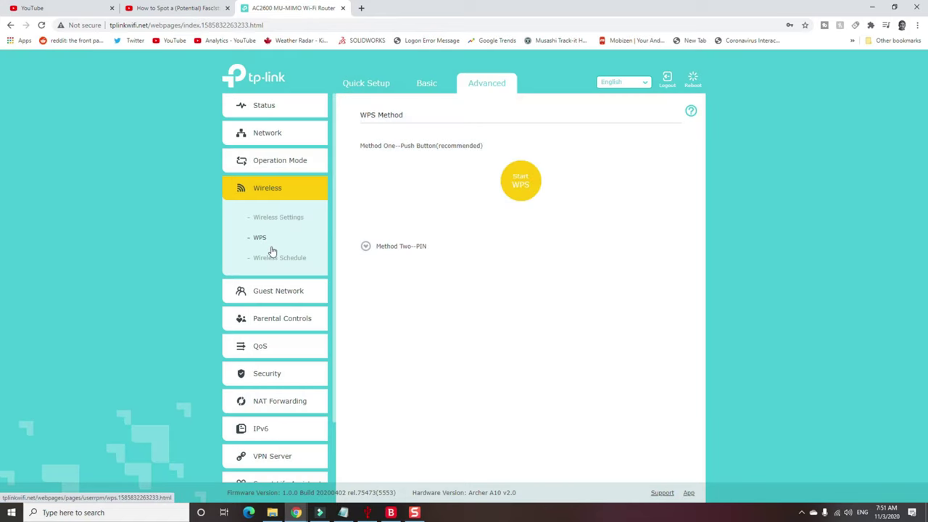
scroll(271, 251, down, 1)
click(285, 237)
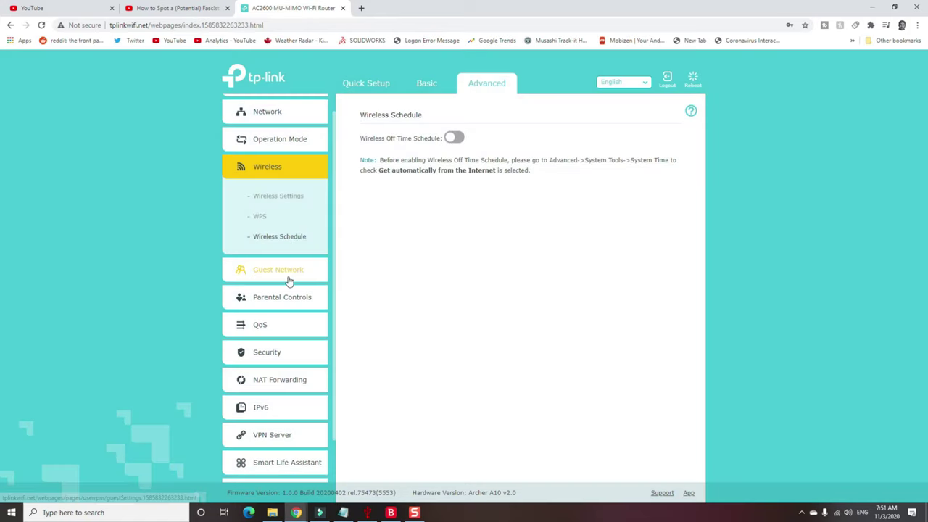
click(290, 276)
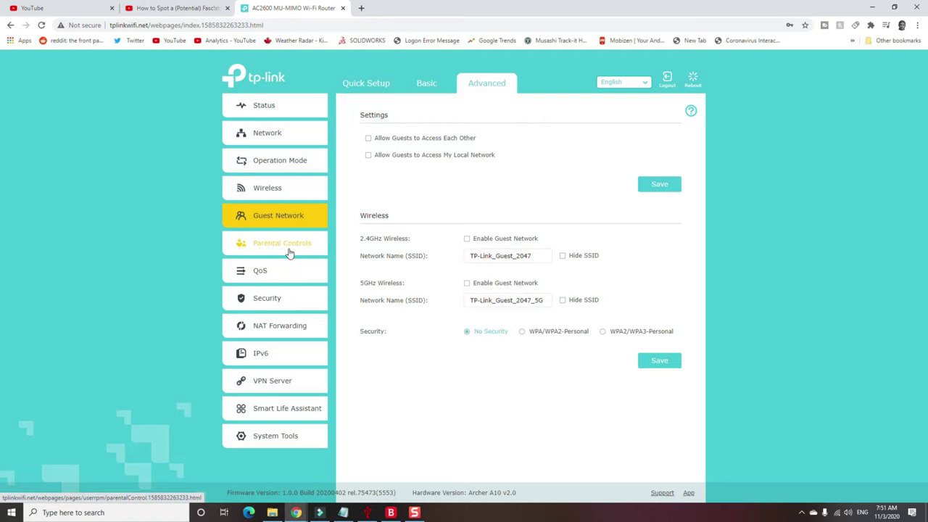
click(290, 254)
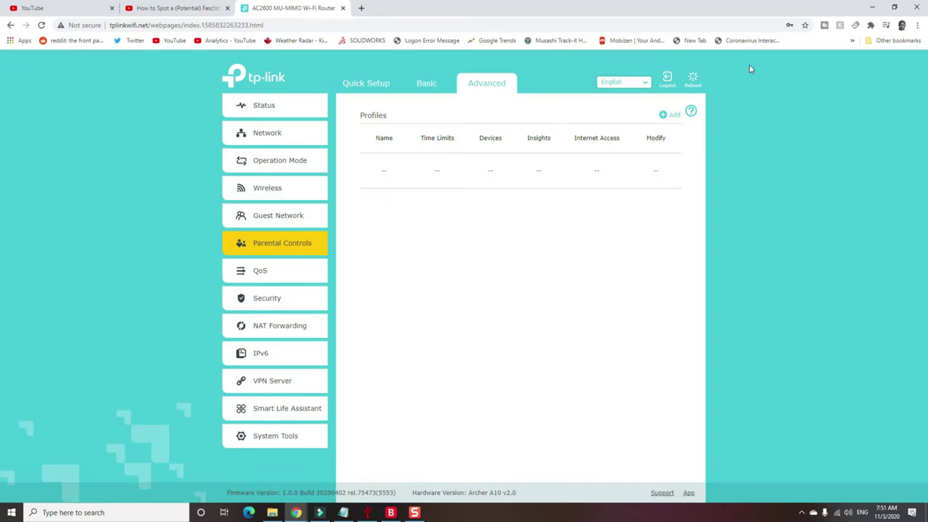
Name a new parental-control profile, block the keyword 'facebook', reach Time Controls unsaved, then go to QoS
click(670, 114)
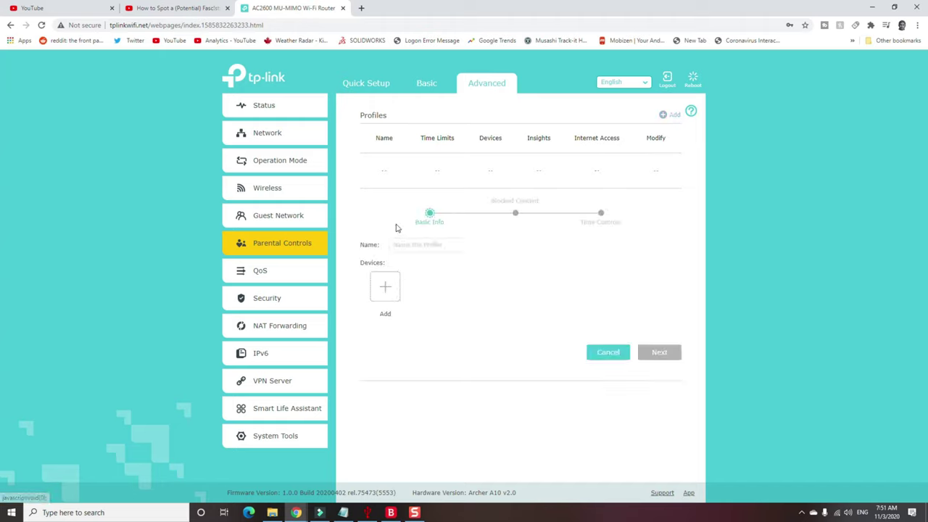
click(418, 245)
text(1)
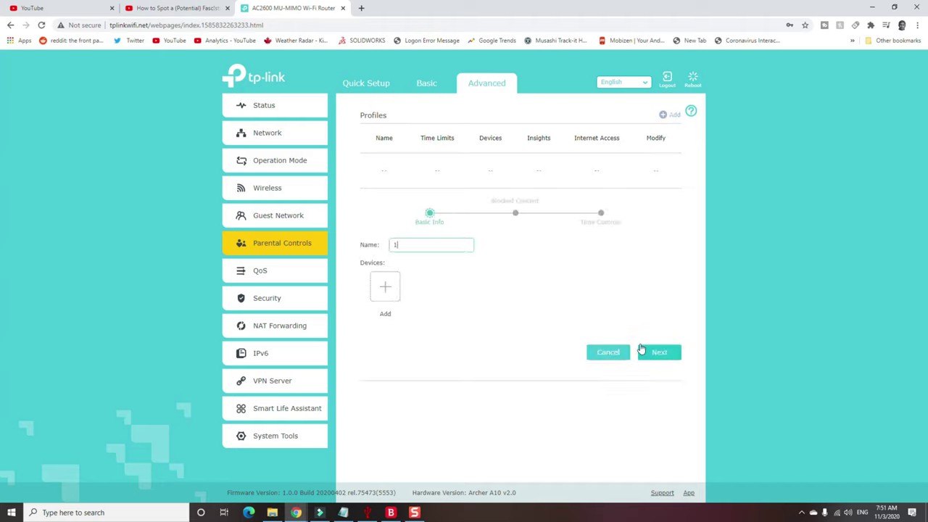
click(659, 351)
click(523, 293)
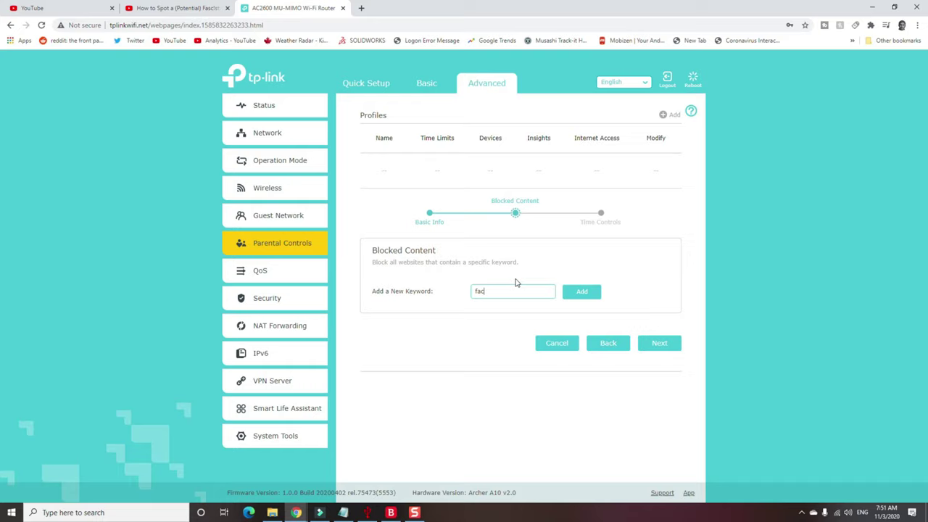
text(k)
click(655, 346)
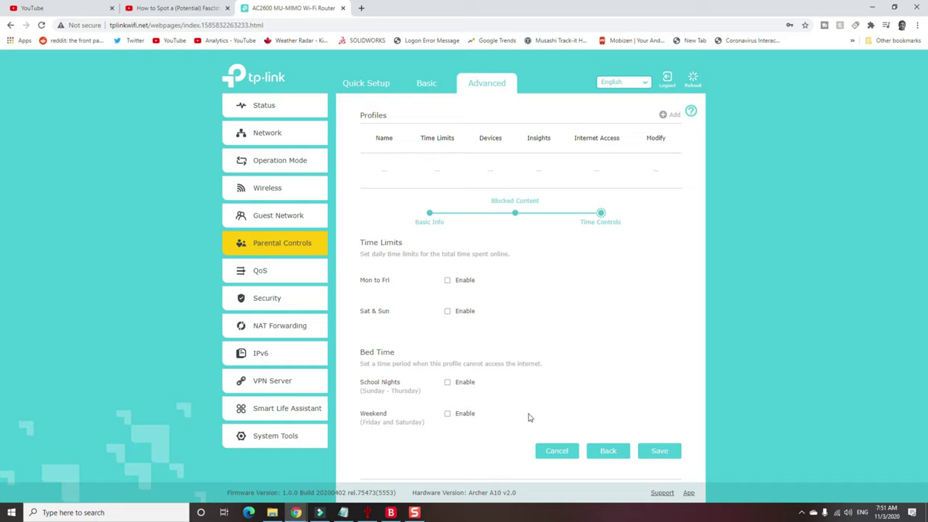
click(252, 276)
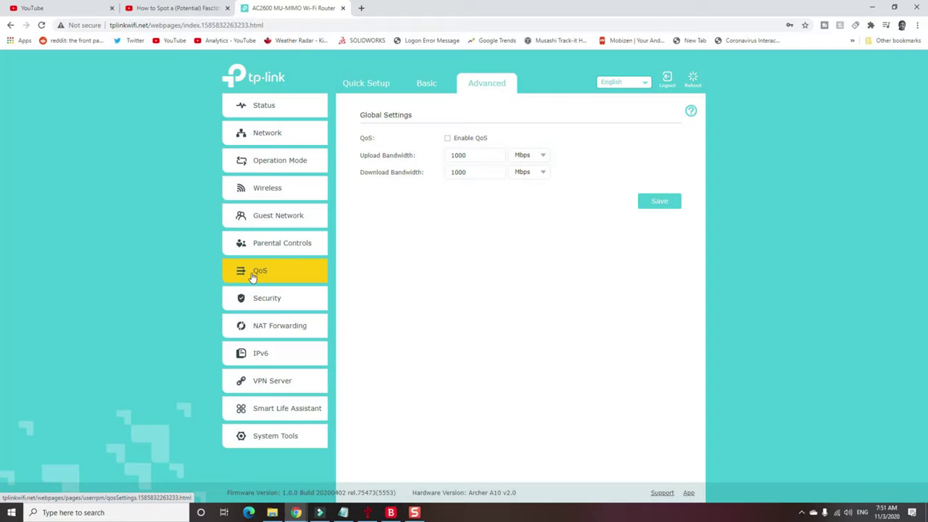
Save the QoS settings with 1000 Mbps upload and download bandwidth
click(461, 155)
click(289, 303)
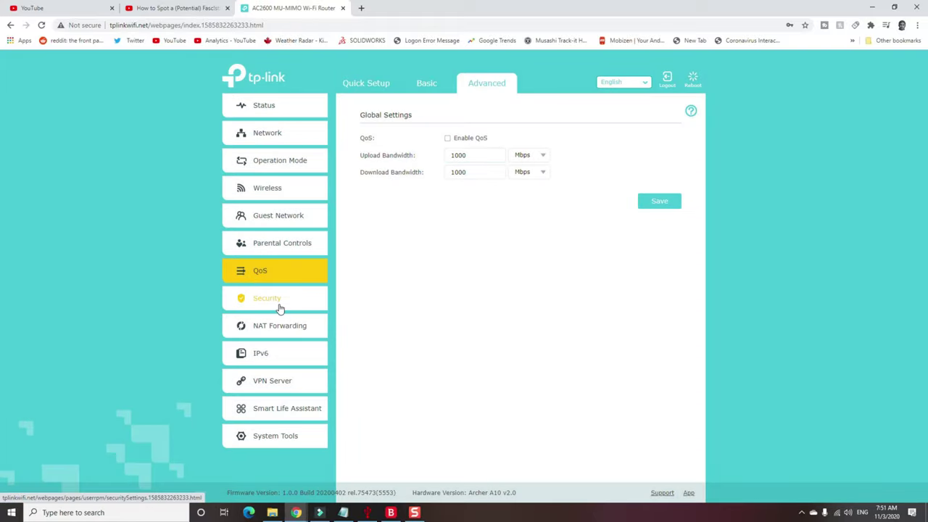
click(275, 325)
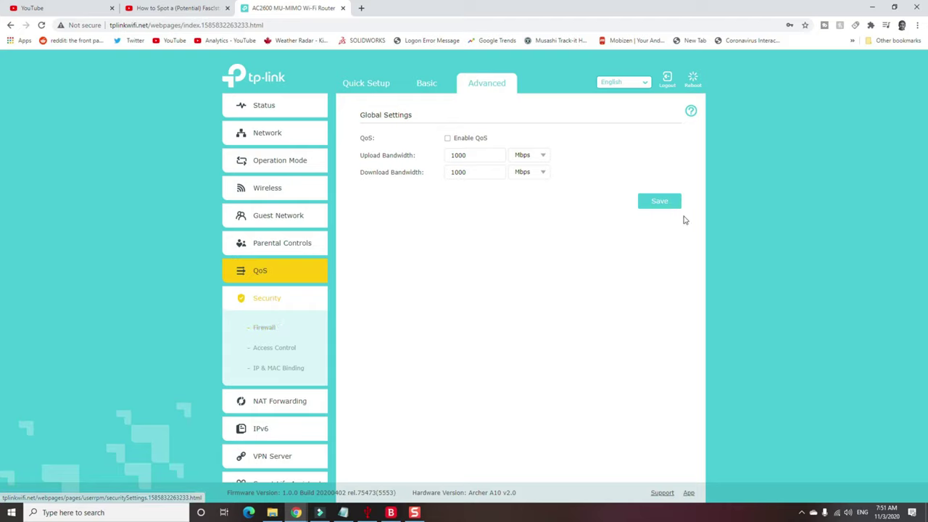
click(676, 202)
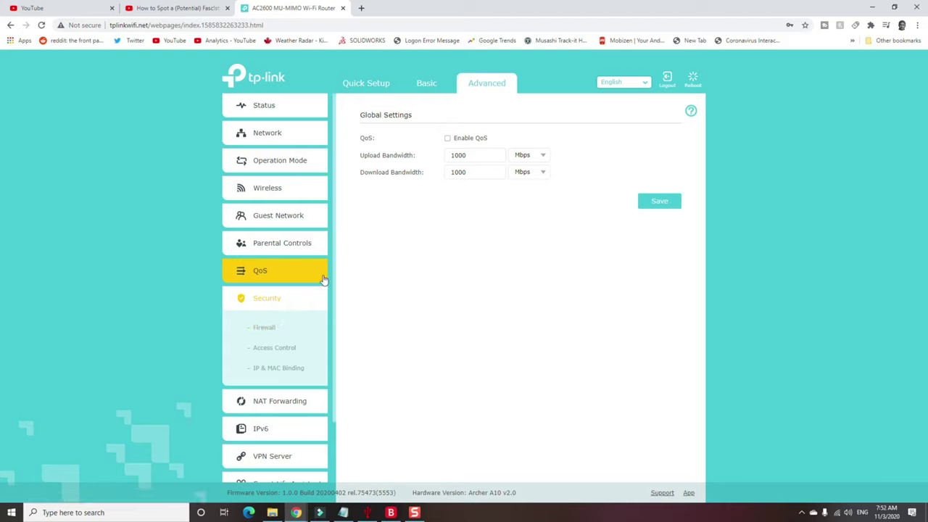
Browse the Security pages Firewall, Access Control and IP & MAC Binding with its five ARP entries
click(279, 330)
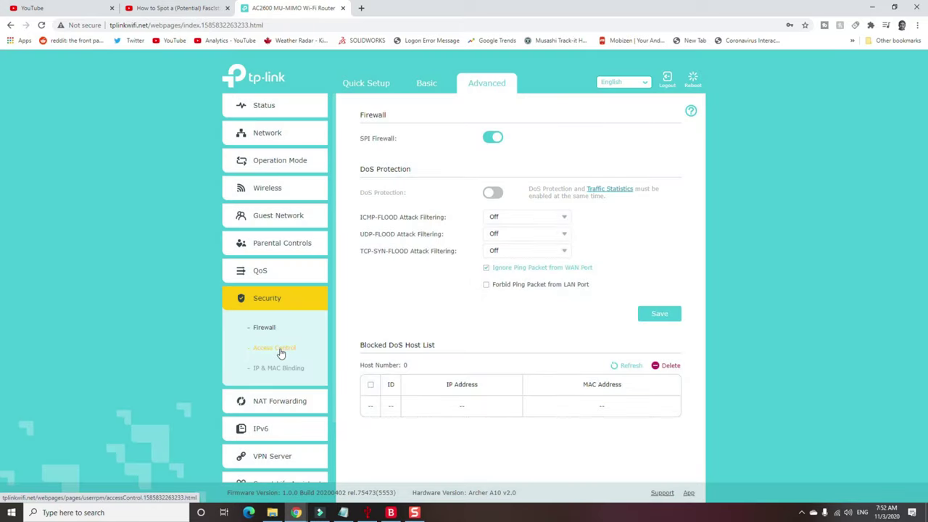
click(280, 350)
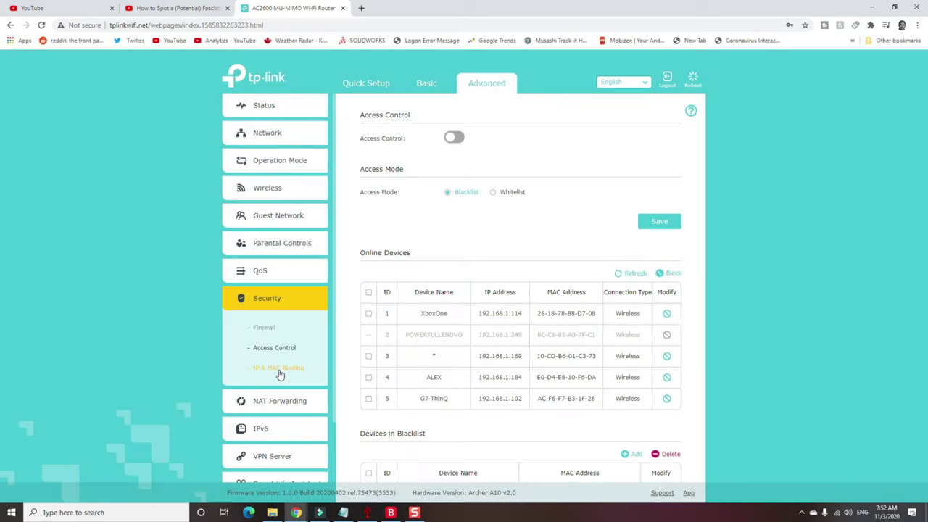
scroll(283, 366, down, 1)
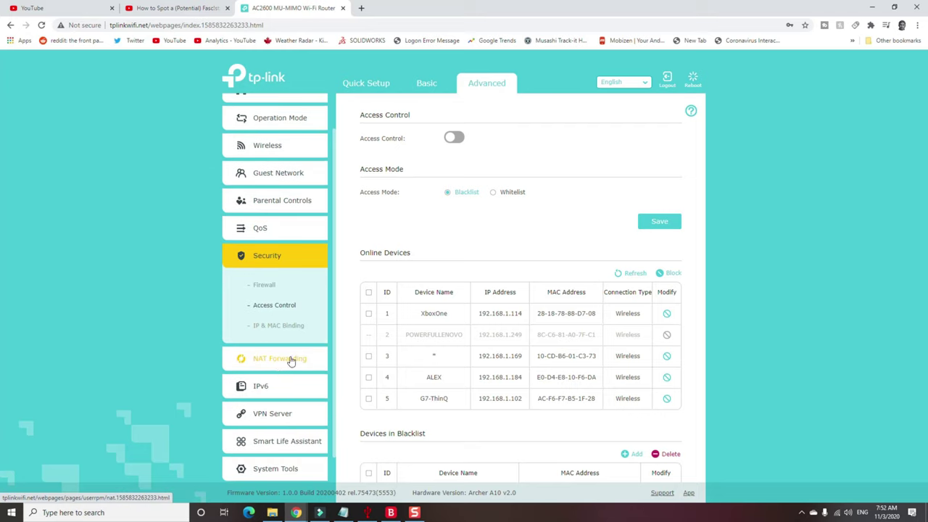
scroll(401, 348, down, 1)
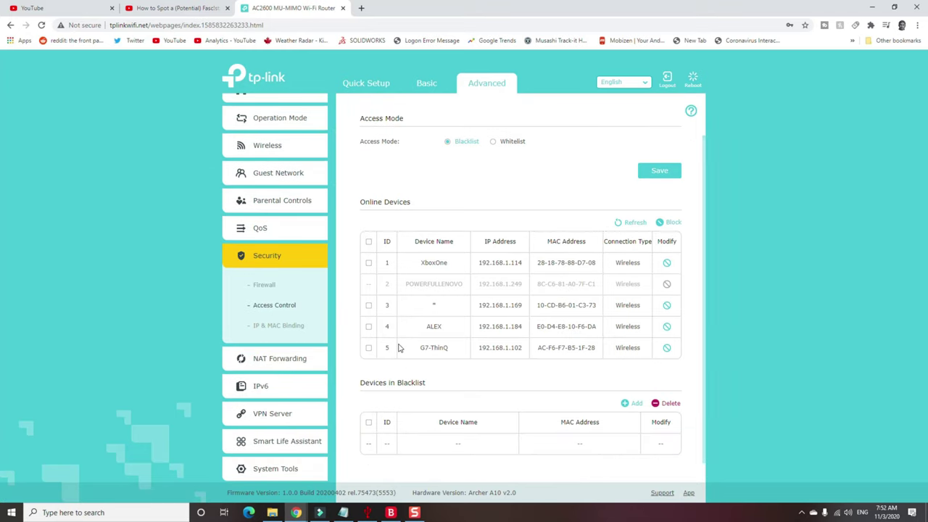
scroll(398, 348, up, 1)
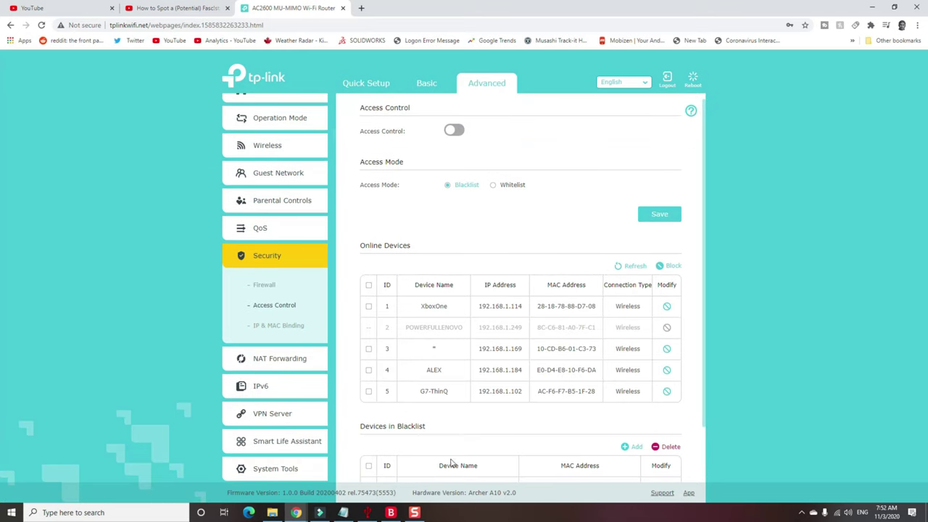
click(278, 326)
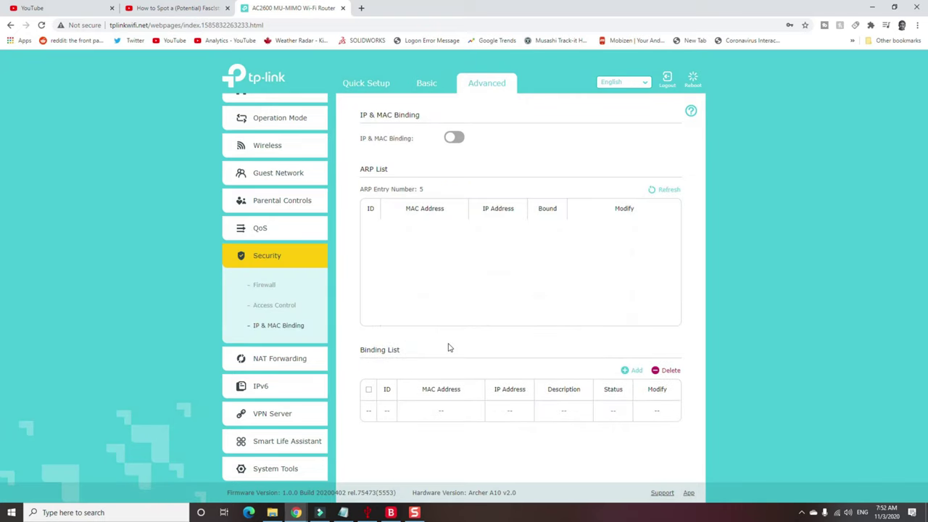
click(280, 360)
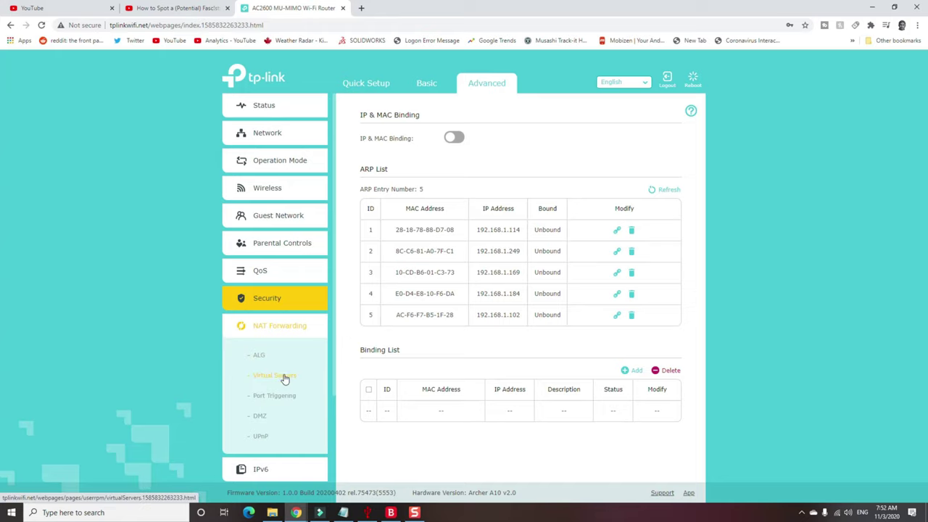
Browse the NAT Forwarding pages: ALG, Virtual Servers, Port Triggering, DMZ and UPnP
click(259, 356)
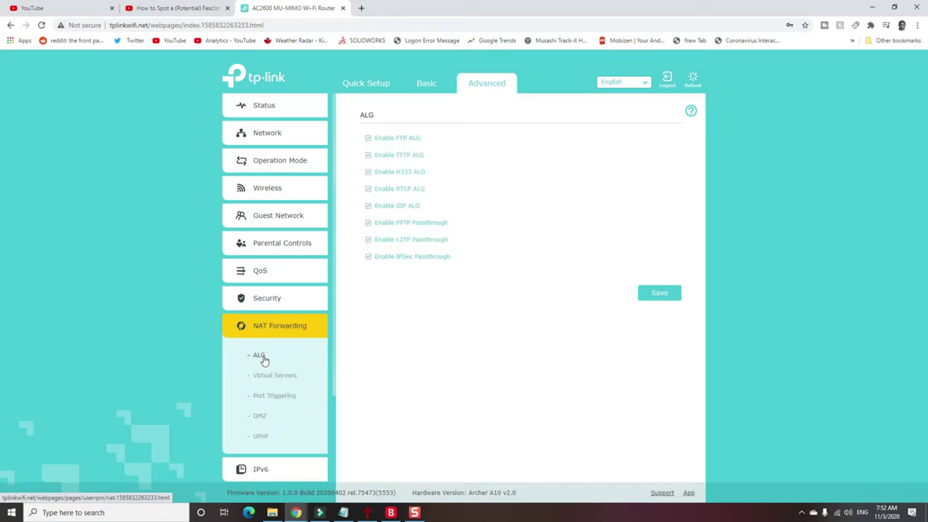
click(272, 376)
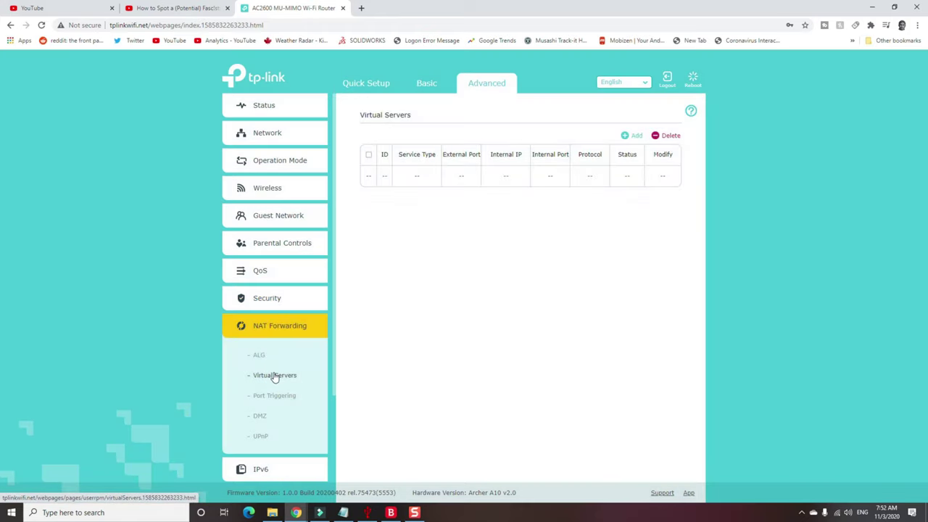
click(276, 392)
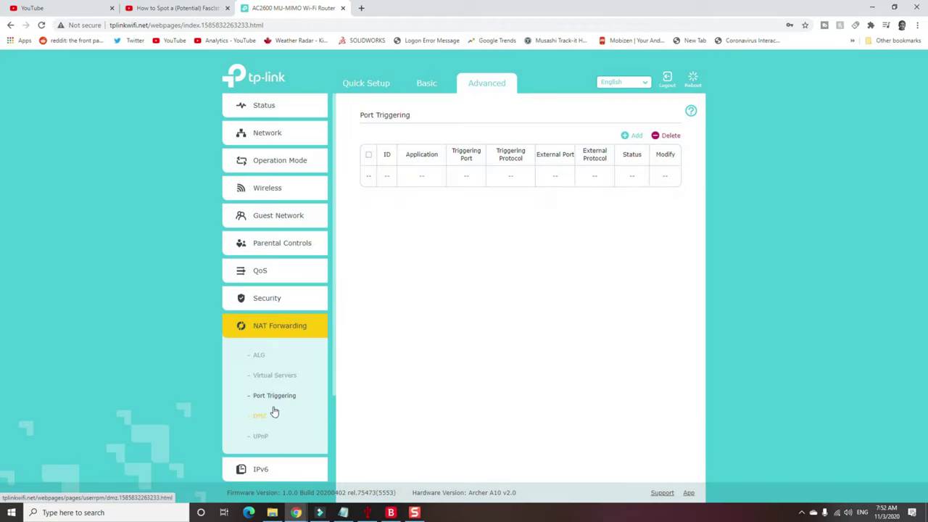
click(265, 419)
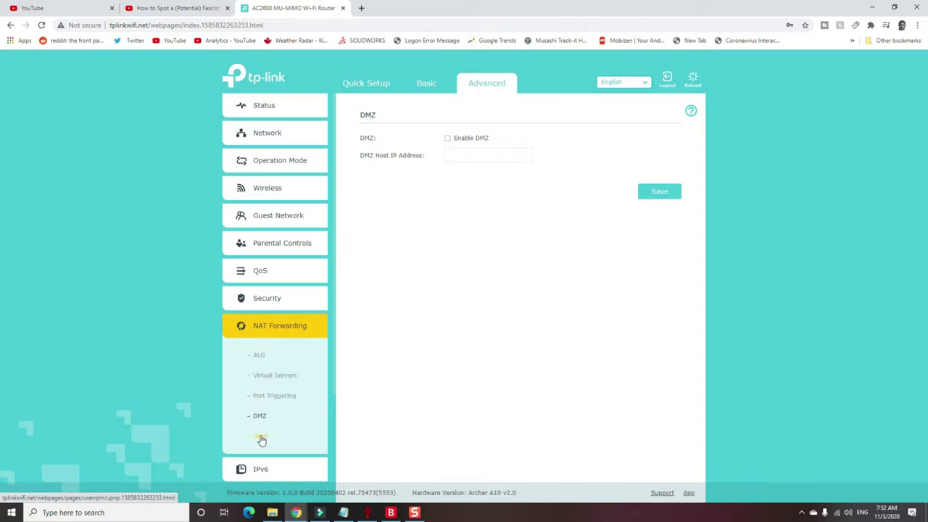
click(259, 437)
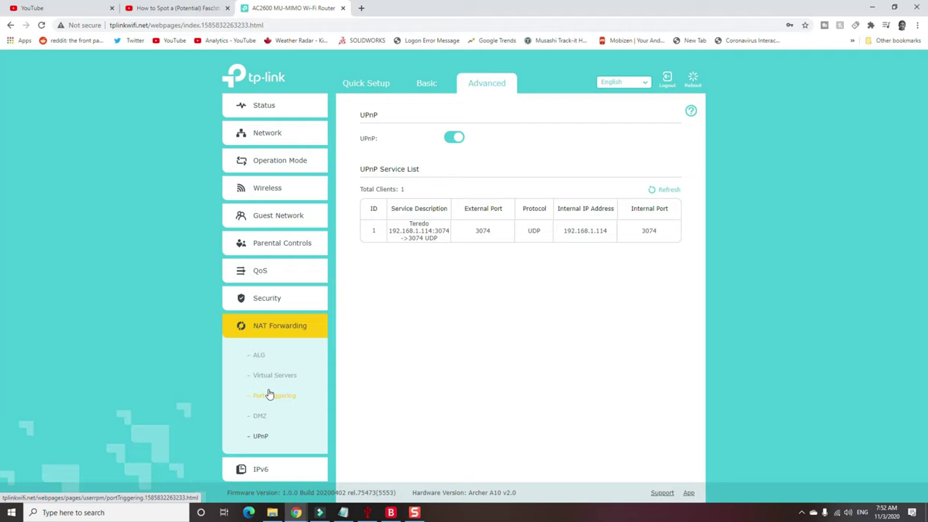
scroll(267, 392, down, 3)
View the IPv6 page and the VPN Server pages: OpenVPN, PPTP VPN and VPN Connections
click(260, 359)
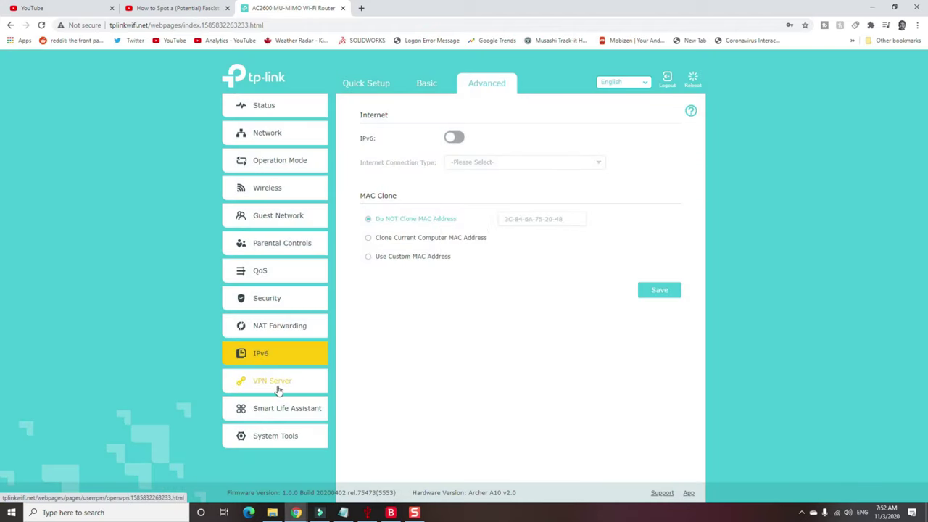
click(278, 384)
click(288, 351)
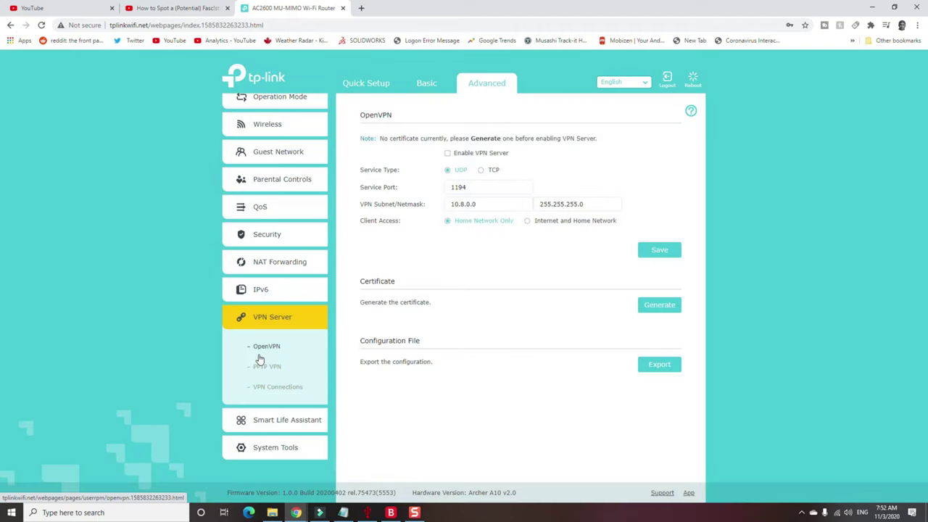
click(265, 367)
click(288, 388)
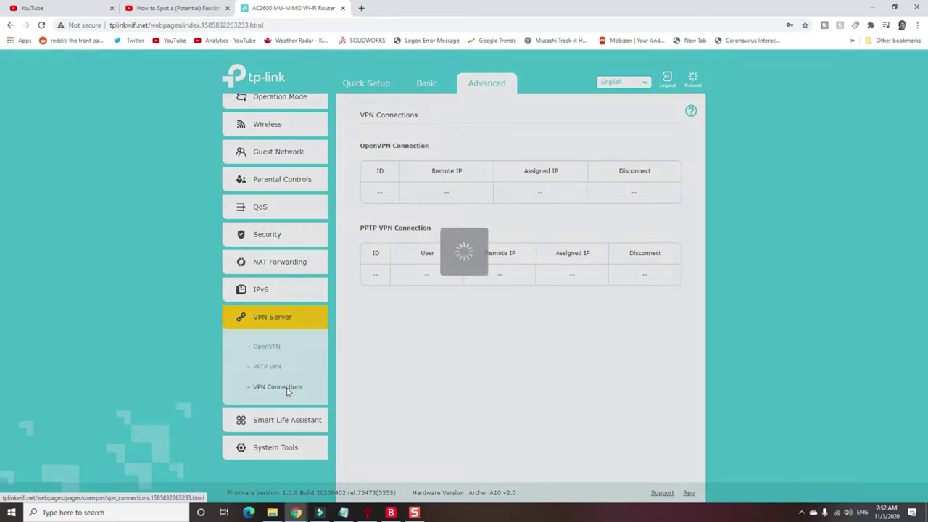
Expand Smart Life Assistant, then open System Tools > Administration
click(294, 423)
scroll(272, 432, down, 1)
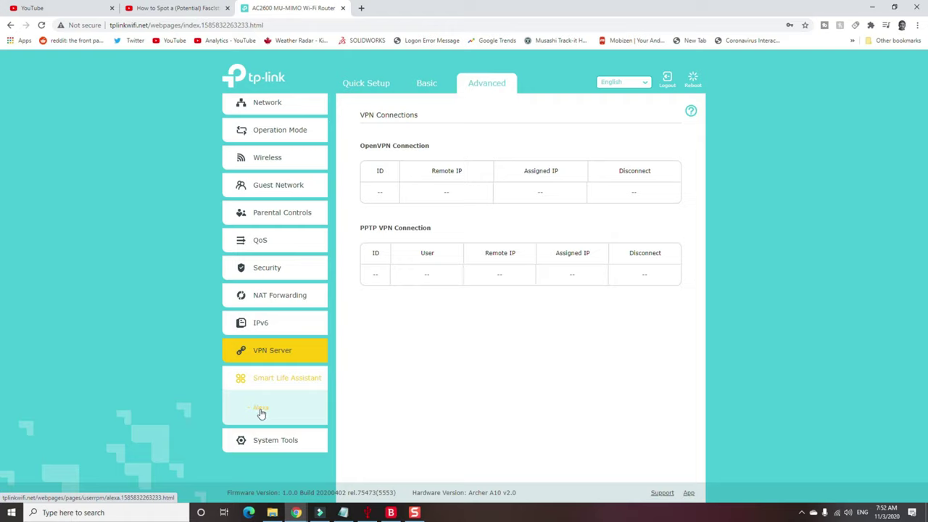
click(265, 440)
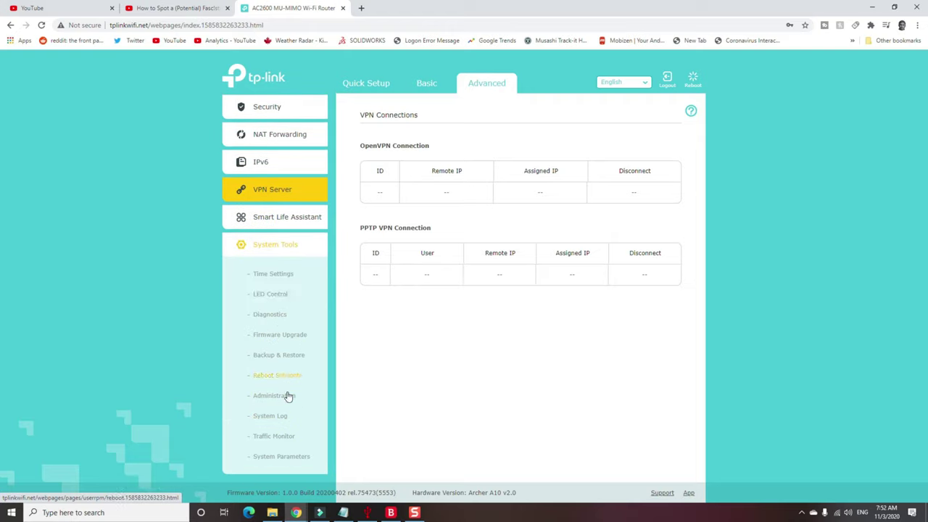
click(283, 404)
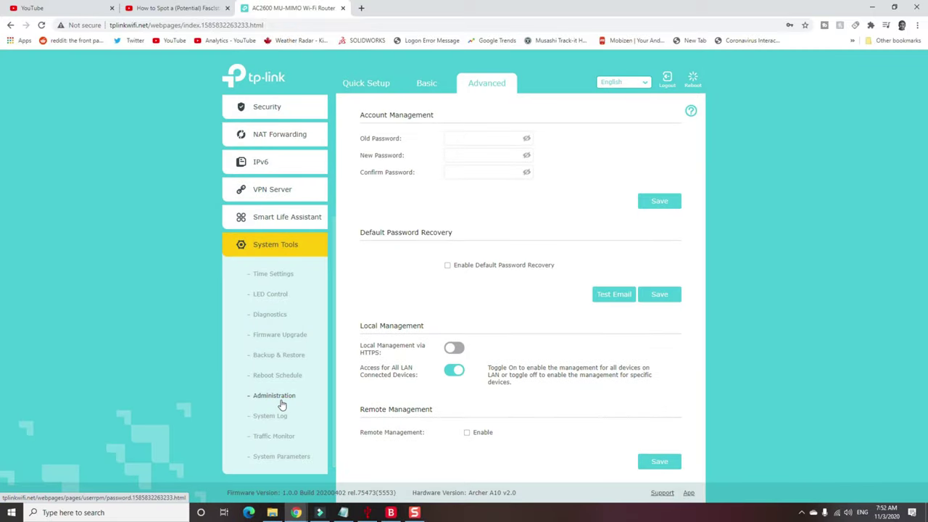